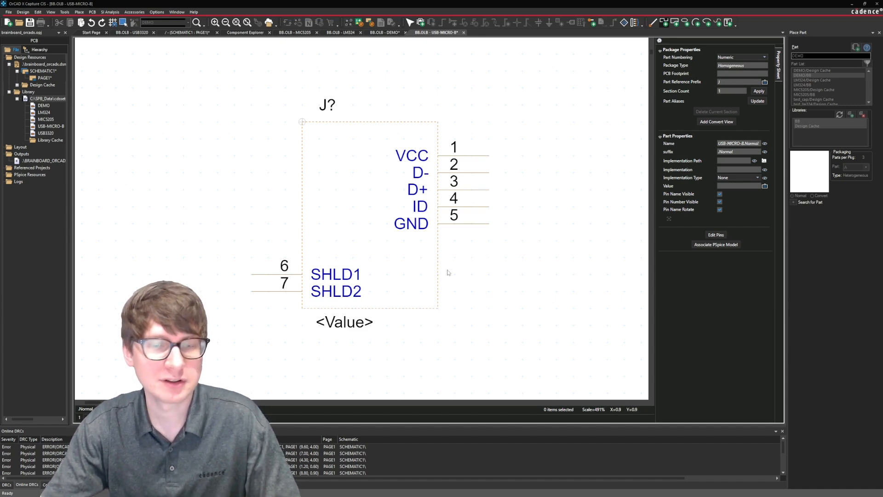
Extend the lower boundary of the USB-MICRO-B part body downward by one grid unit.
left_click(437, 308)
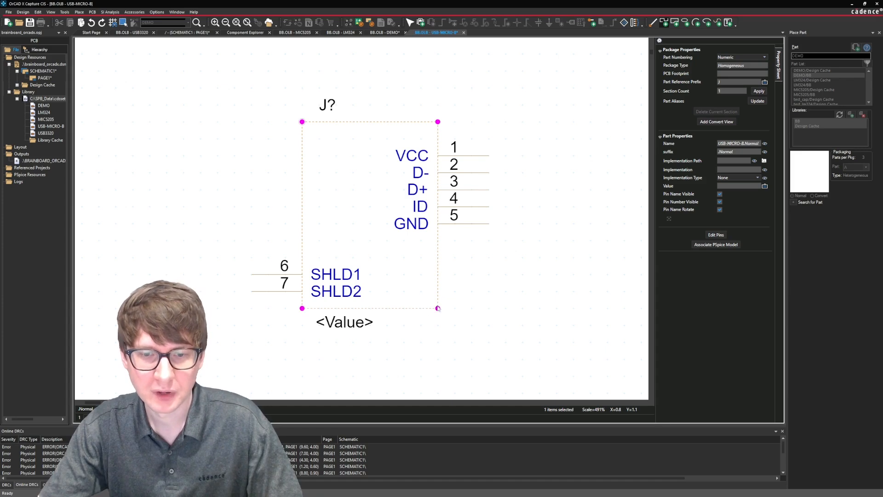
left_click_drag(438, 308, 438, 326)
left_click(499, 294)
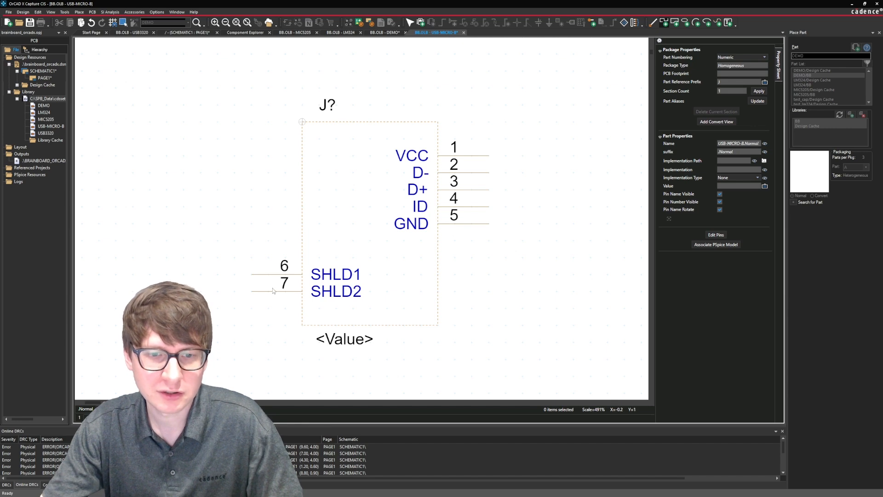
left_click_drag(255, 254, 234, 308)
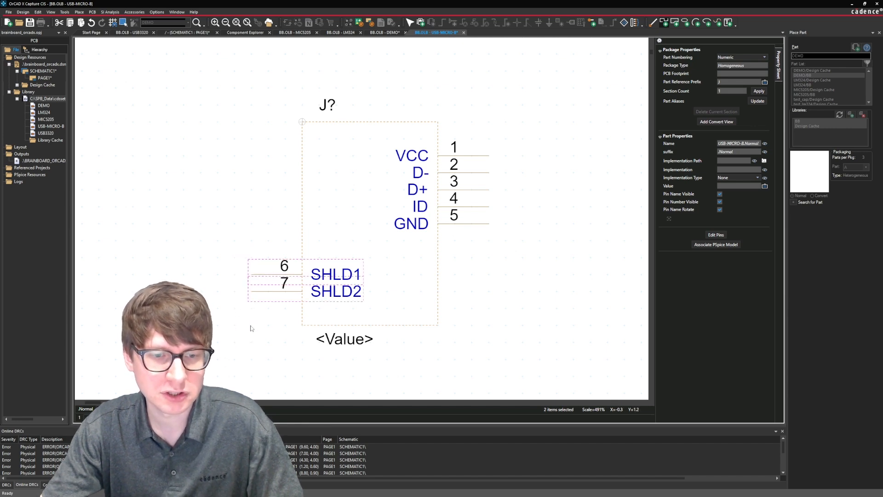
left_click(250, 309)
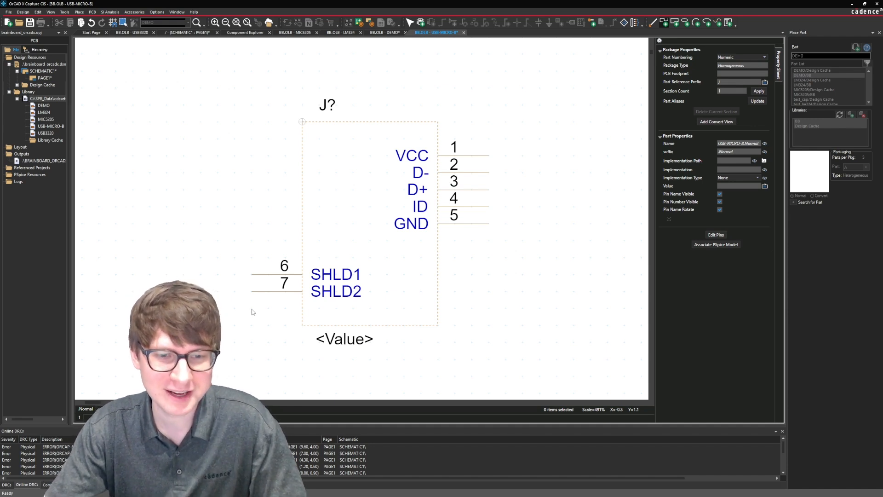
Draw a closed connector outline with lines inside the part body, three grid units wide and seven high, with both right corners chamfered.
left_click(80, 12)
left_click(110, 219)
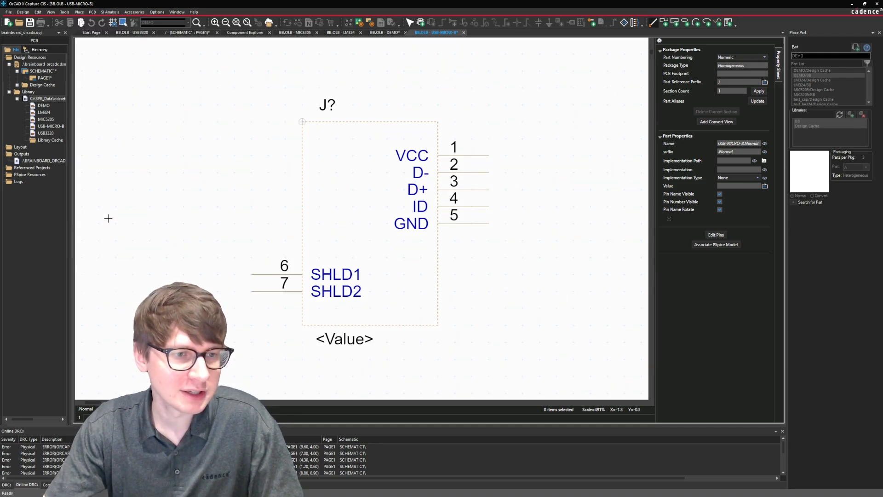
left_click(370, 156)
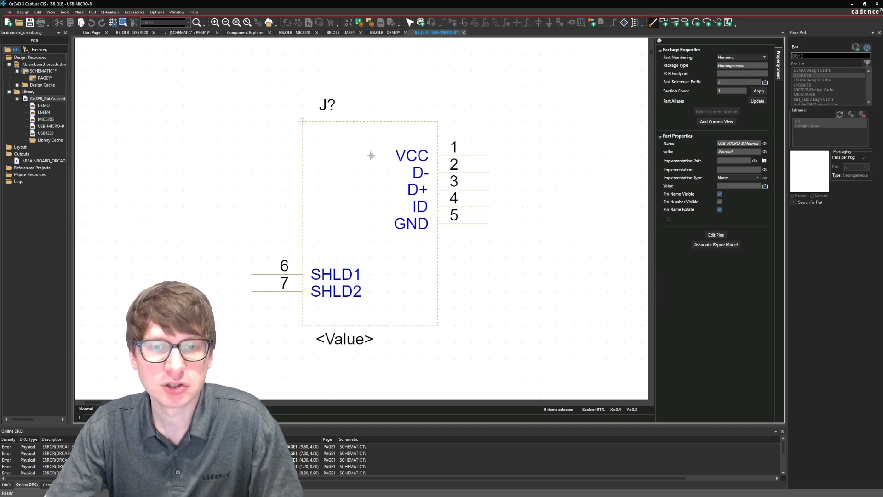
left_click(370, 155)
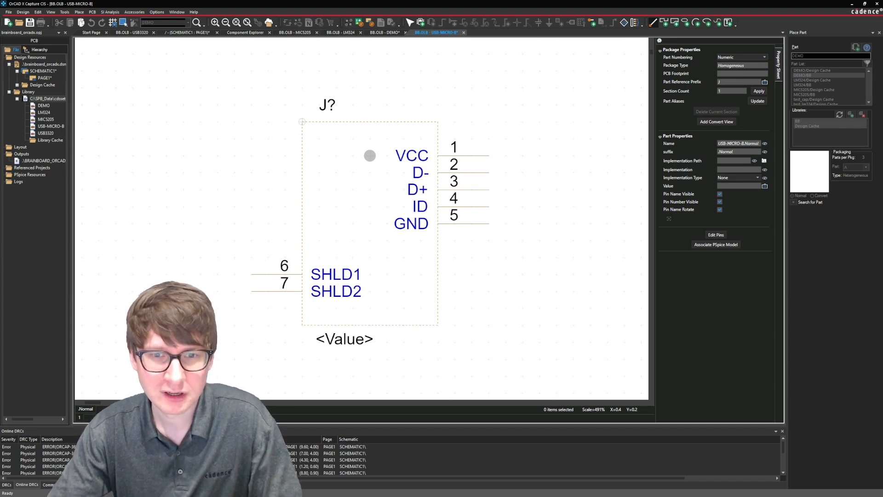
mouse_move(370, 156)
left_mouse_down()
mouse_move(351, 151)
mouse_move(353, 138)
mouse_move(319, 138)
mouse_move(321, 254)
mouse_move(369, 252)
mouse_move(370, 155)
left_mouse_up()
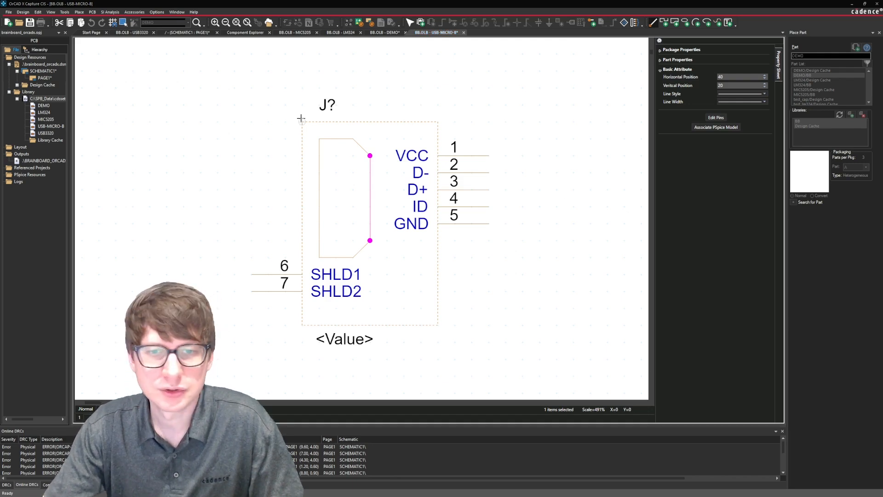
Draw a rectangle one grid unit wide and five high inside the connector outline, one unit in from its left edge.
left_click(79, 12)
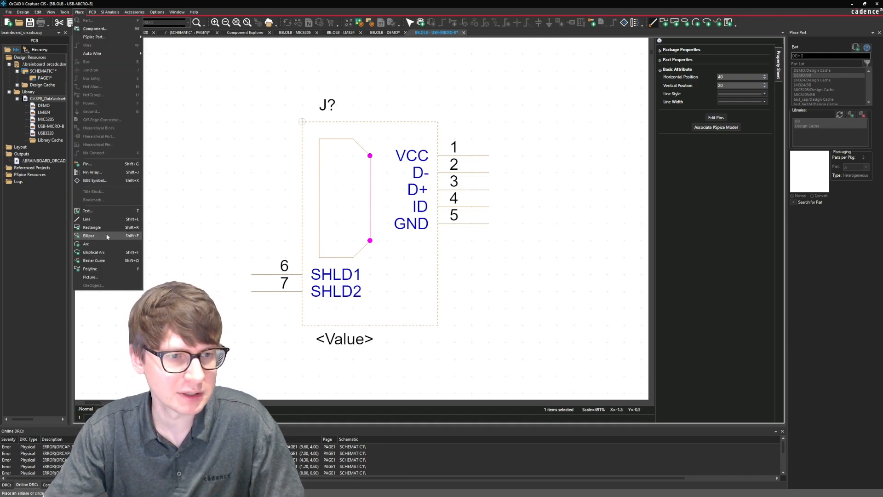
left_click(105, 225)
left_click_drag(336, 154, 352, 240)
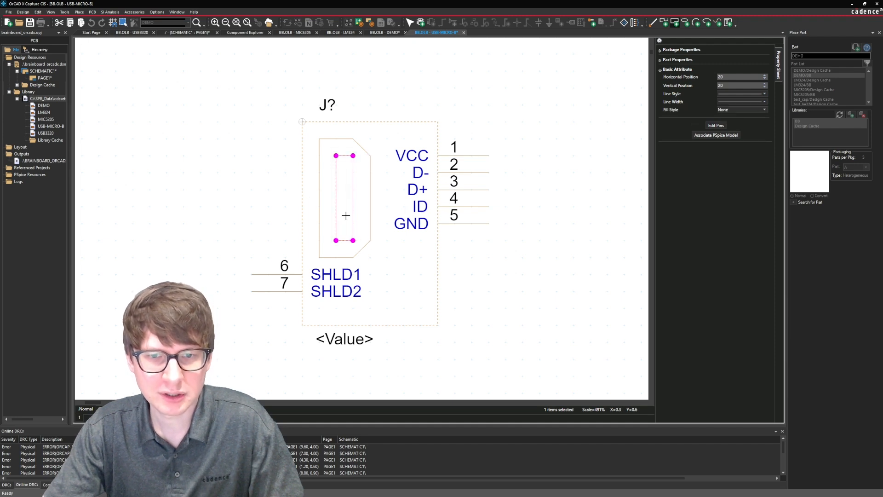
Turn off pointer snapping to the grid for finer drawing inside the connector outline.
scroll(347, 215, "up", 3, "ctrl")
scroll(351, 217, "up", 1, "ctrl")
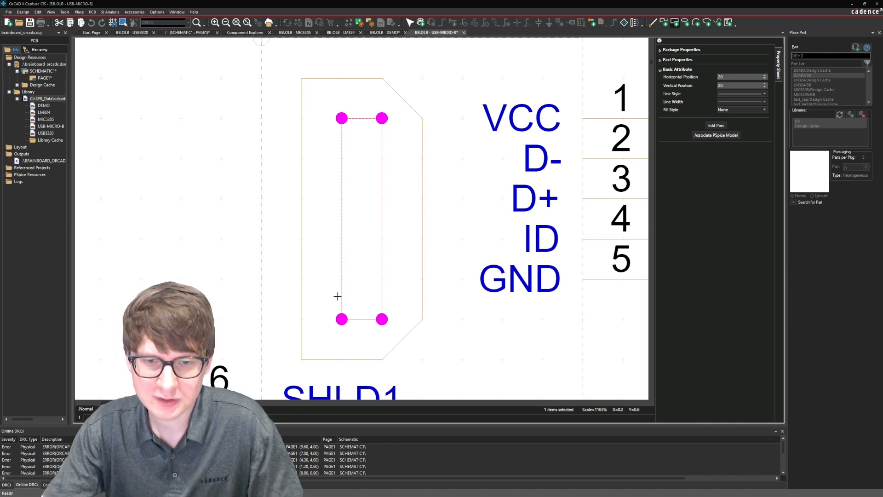
left_click(341, 279)
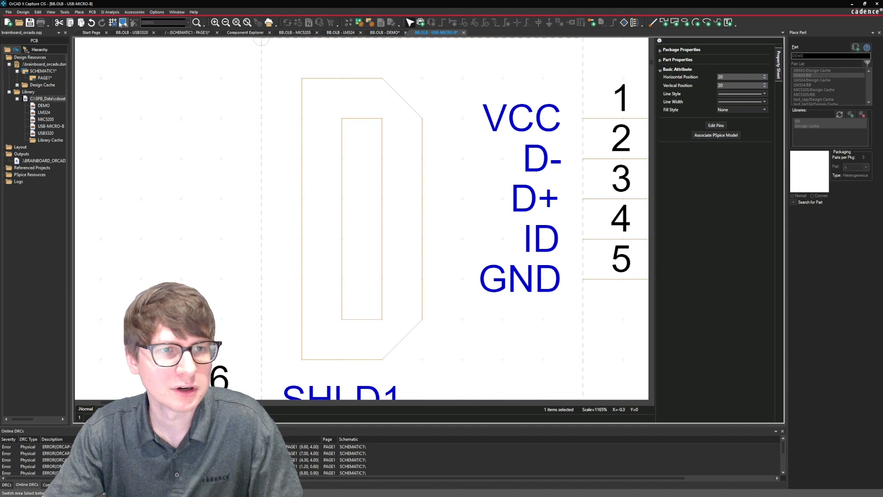
left_click(115, 26)
left_click(343, 290)
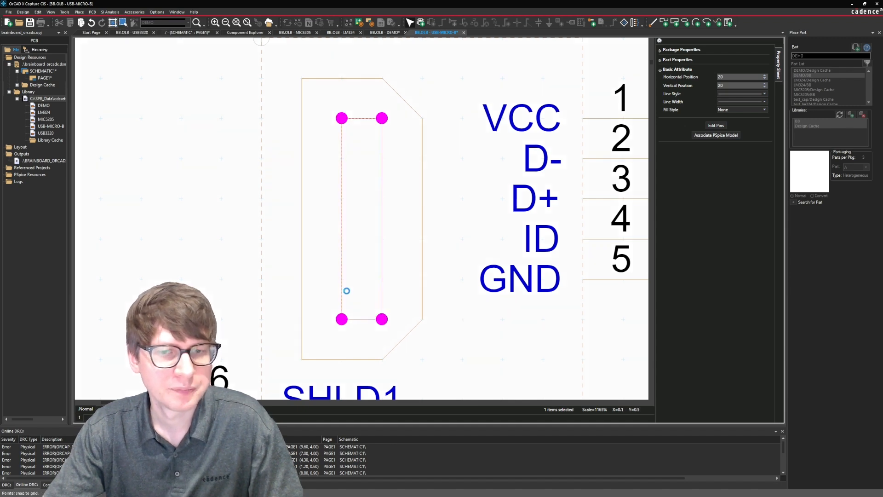
left_click(185, 257)
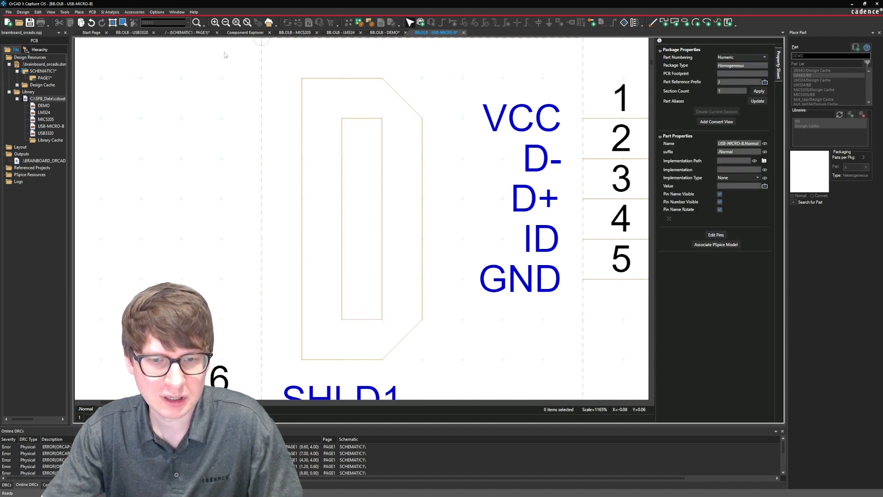
Draw a small contact rectangle against the inner rectangle's left edge, near its lower end.
left_click(78, 13)
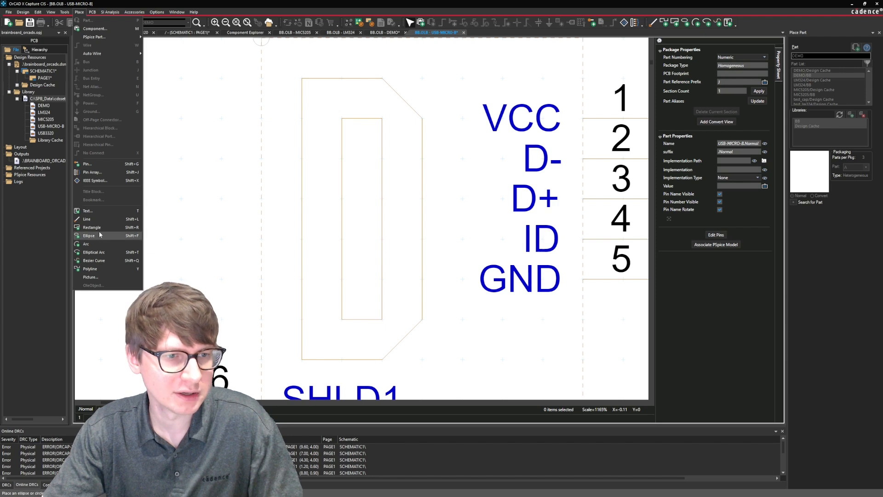
left_click(98, 228)
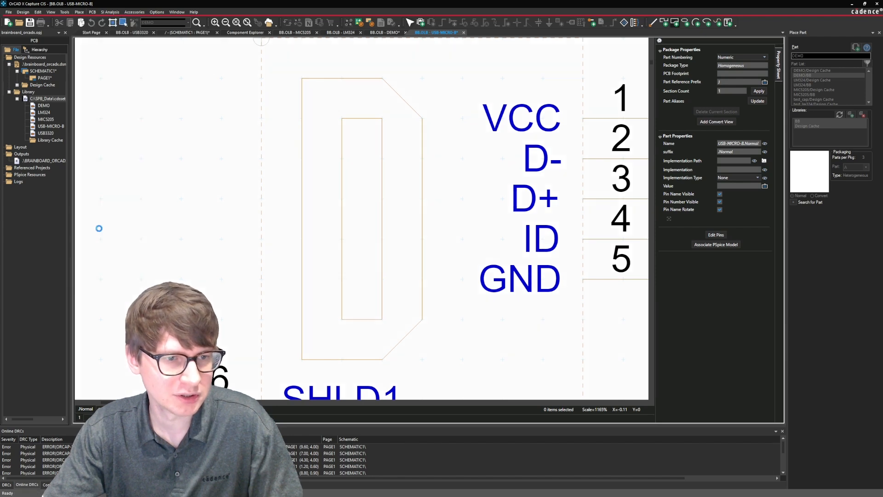
left_click(342, 307)
left_click(349, 283)
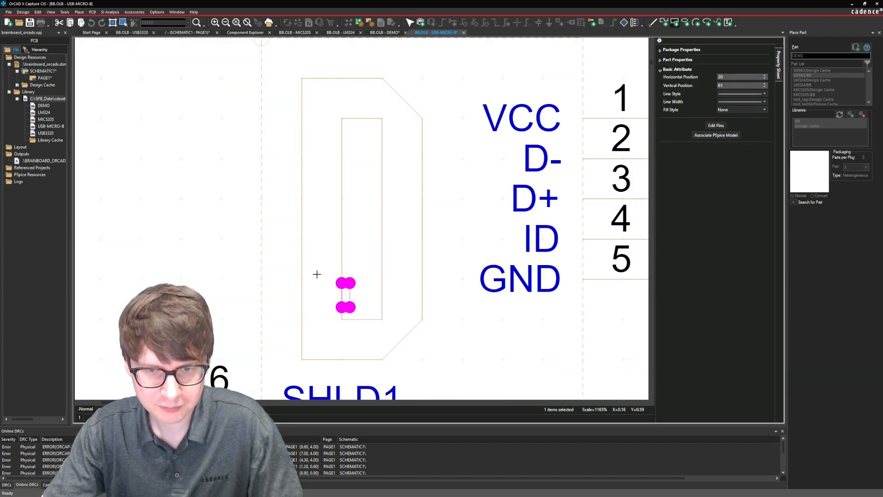
Copy the contact rectangle four times up the inner rectangle's left edge, at vertical positions 51, 41, 31 and 21.
left_click(350, 267)
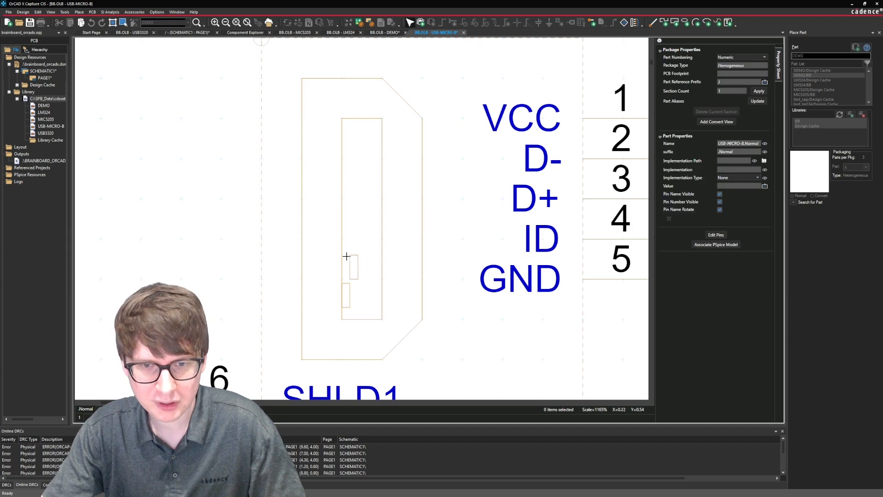
left_click(341, 242)
left_click(354, 239)
left_click_drag(343, 214, 342, 201)
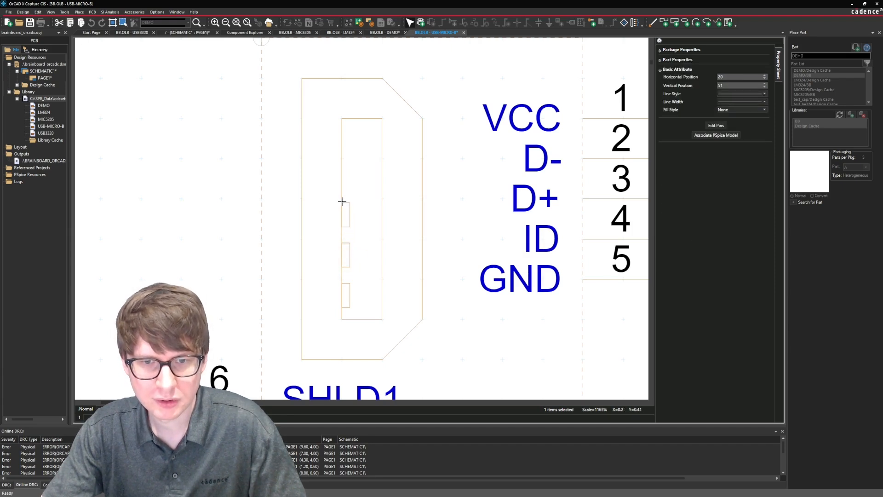
left_click(342, 201)
key("ctrl+v")
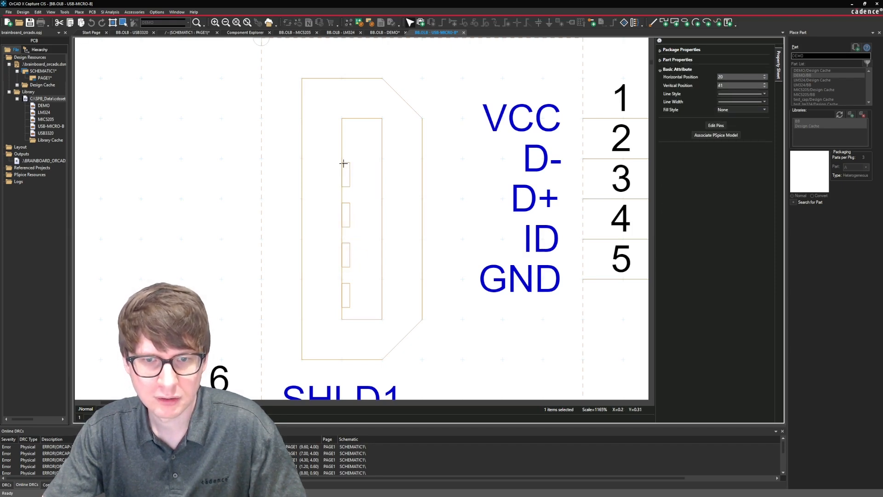
left_click(343, 162)
key("ctrl+v")
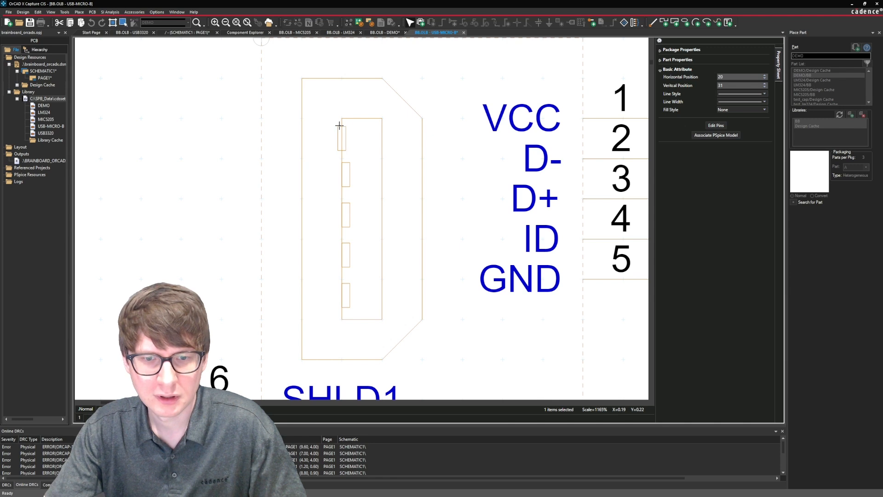
left_click(340, 122)
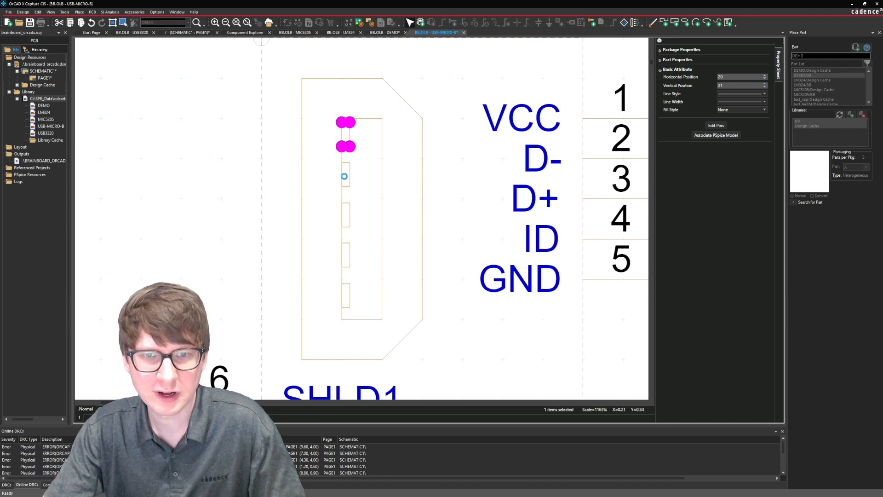
Move all five contact rectangles together slightly downward to centre them within the inner rectangle.
left_click(350, 187, "ctrl")
left_click(350, 185, "ctrl")
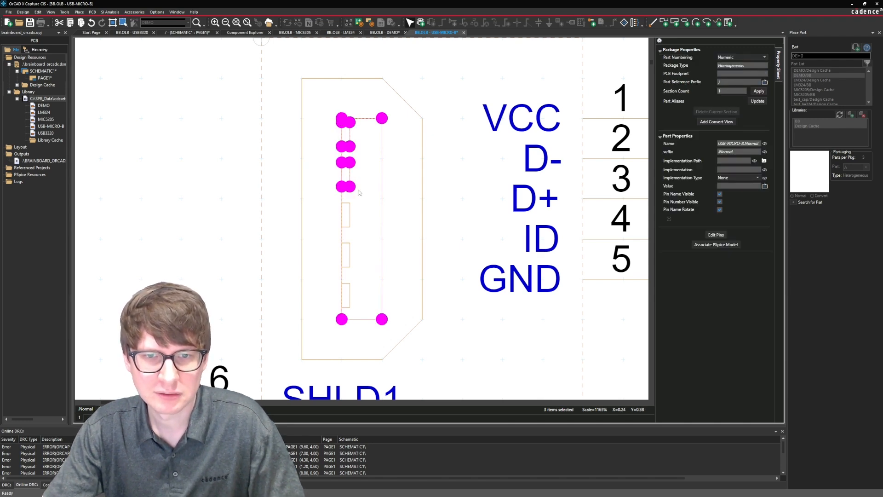
left_click(350, 227, "ctrl")
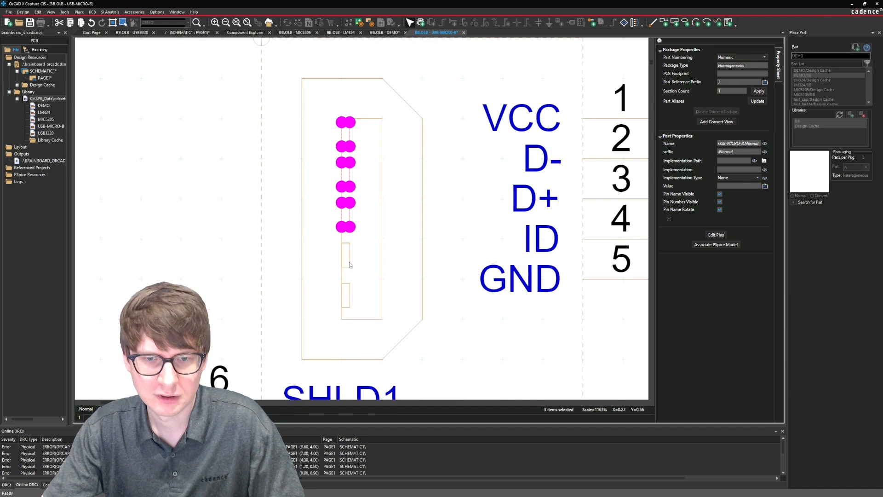
left_click(350, 267, "ctrl")
left_click(349, 296, "ctrl")
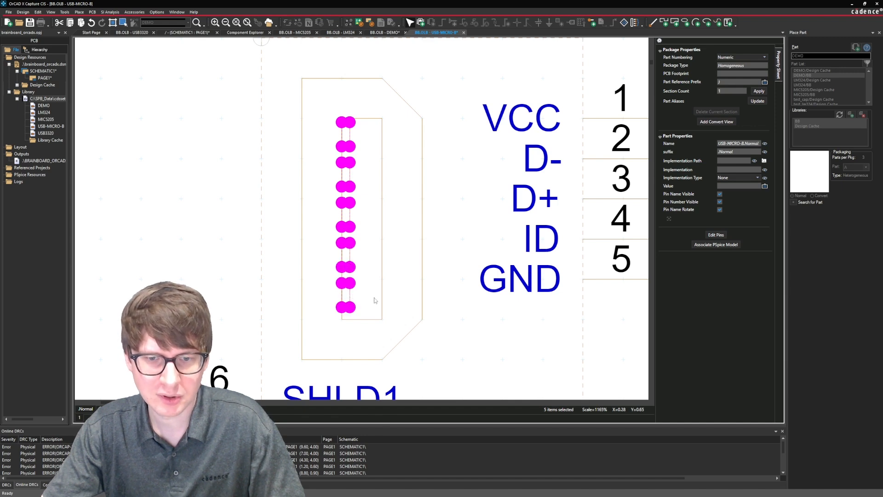
left_click(293, 271)
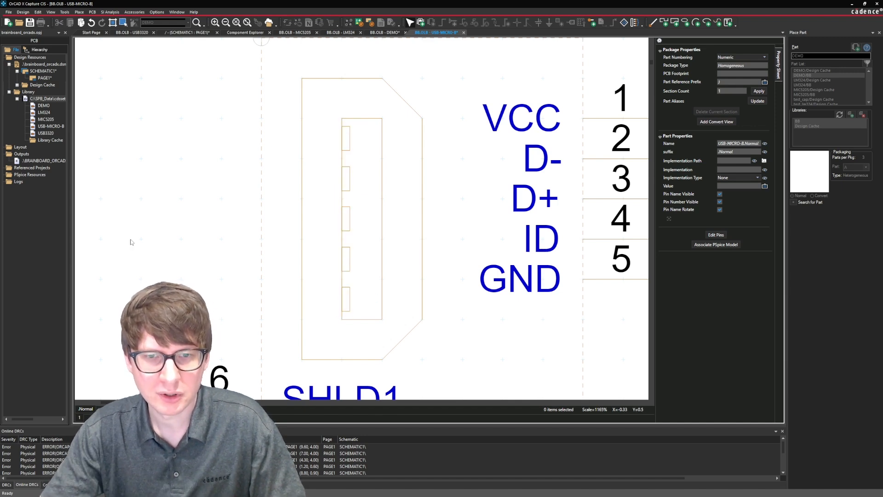
scroll(130, 242, "down", 4, "ctrl")
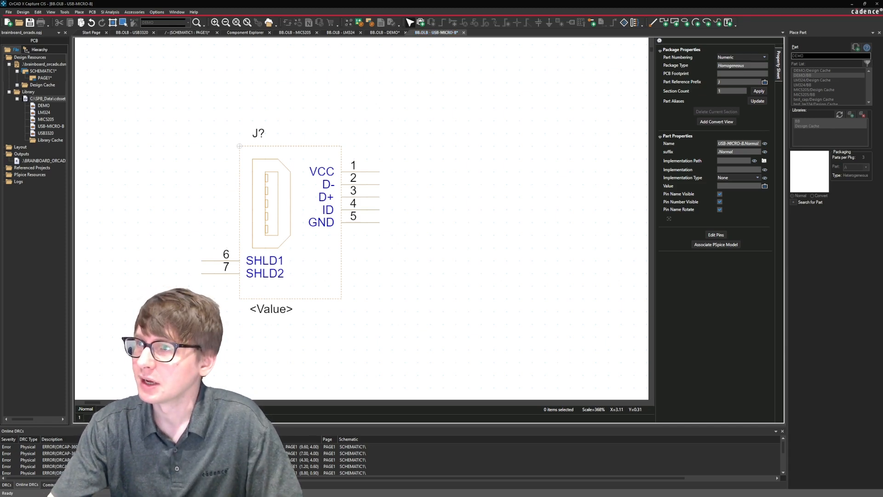
left_click_drag(700, 159, 410, 82)
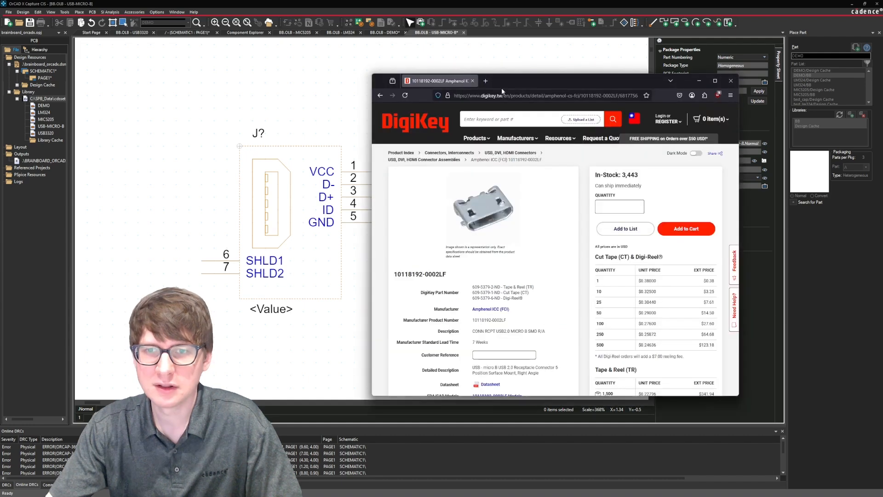
left_click_drag(533, 84, 545, 58)
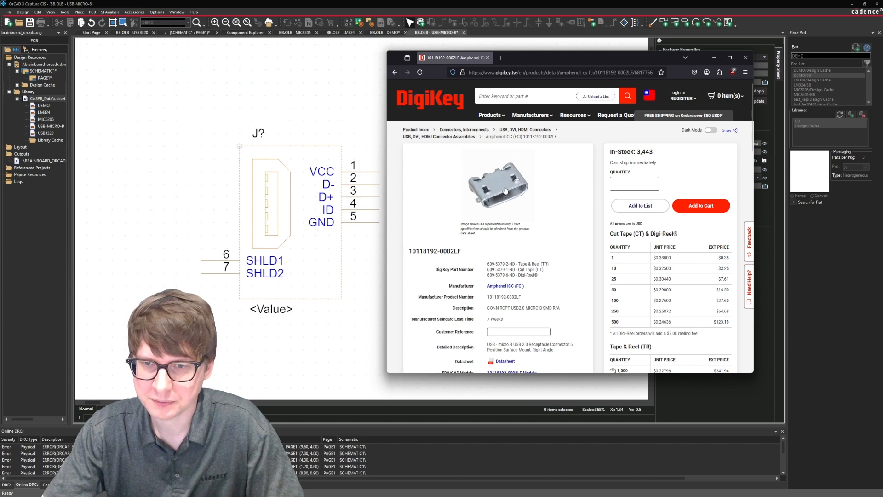
scroll(501, 192, "down", 10)
scroll(478, 235, "down", 4)
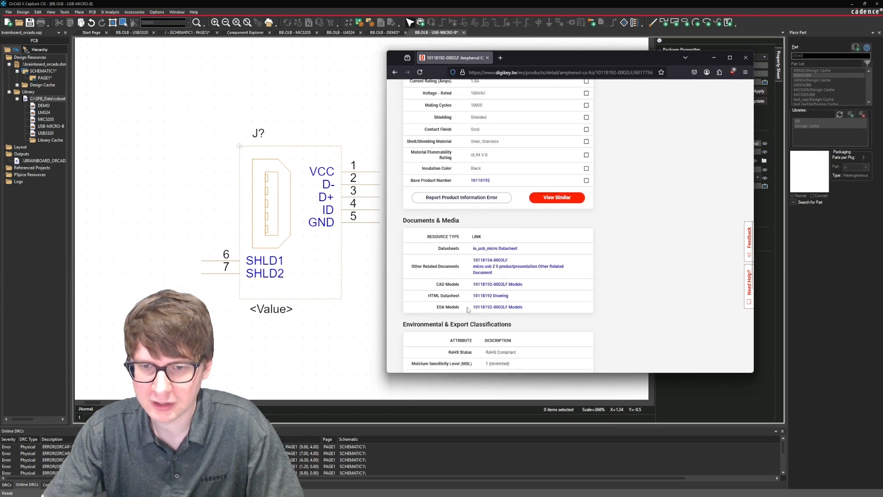
middle_click(480, 296)
scroll(480, 296, "up", 14)
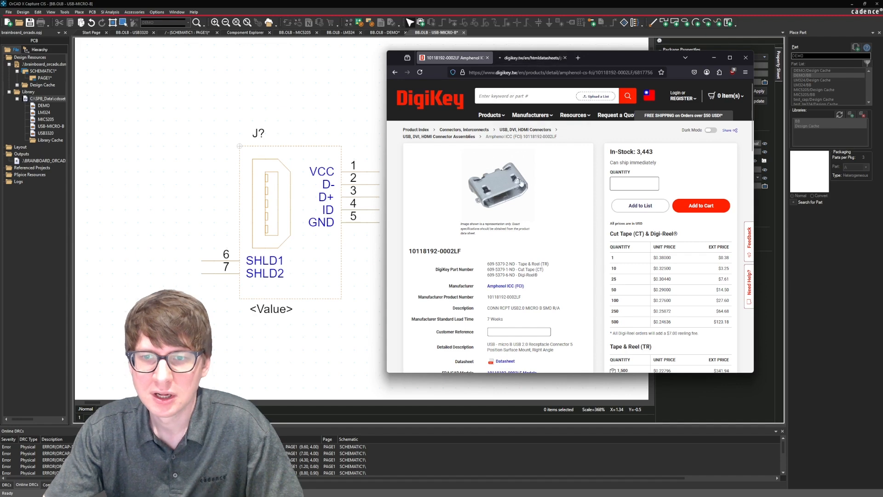
key("super+shift+s")
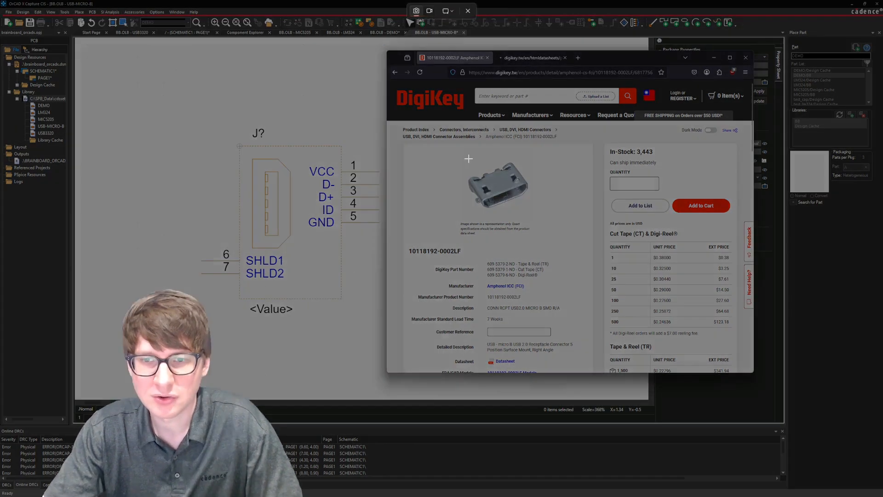
left_click_drag(467, 162, 532, 212)
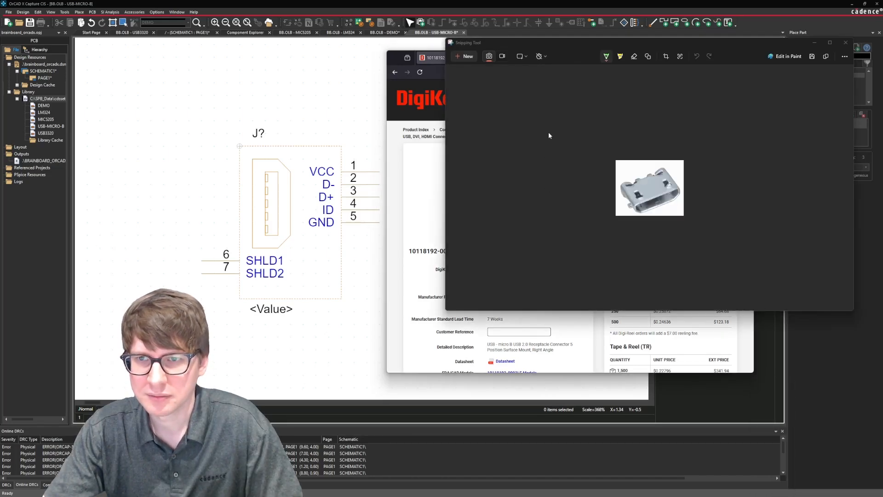
Save the captured connector photo as a PNG named micro-b-1 in the Pictures folder.
left_click(813, 55)
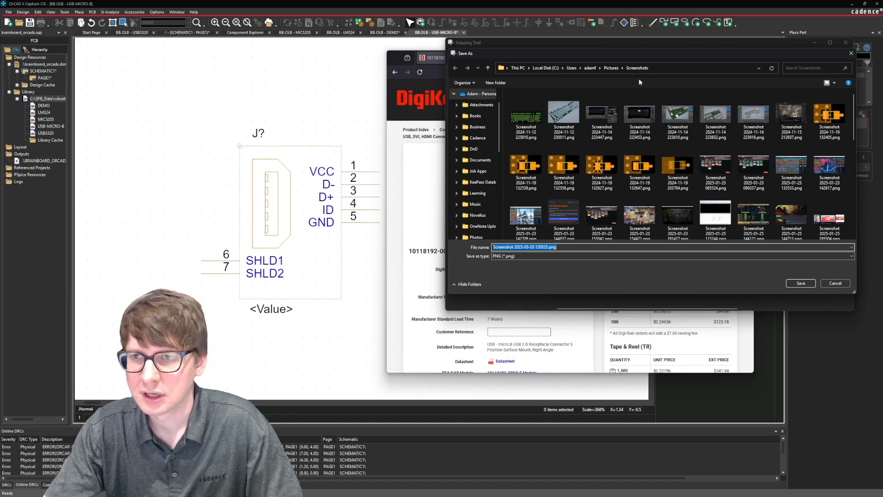
scroll(467, 187, "up", 10)
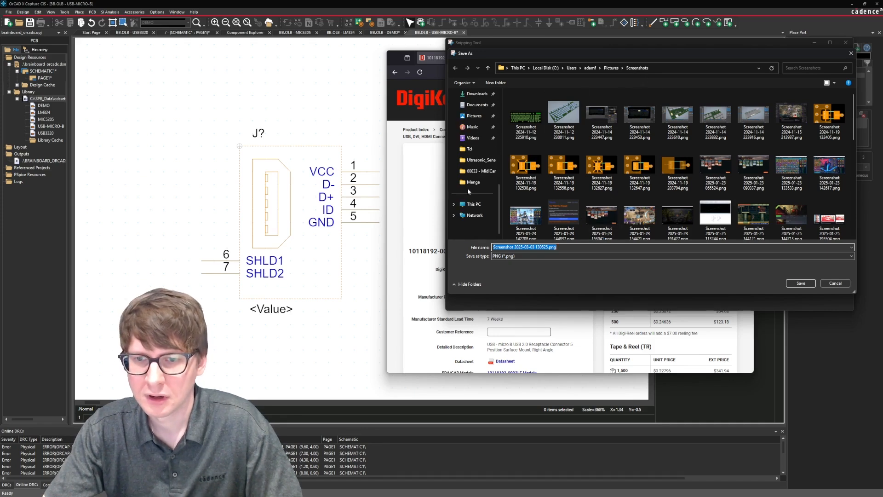
left_click(474, 115)
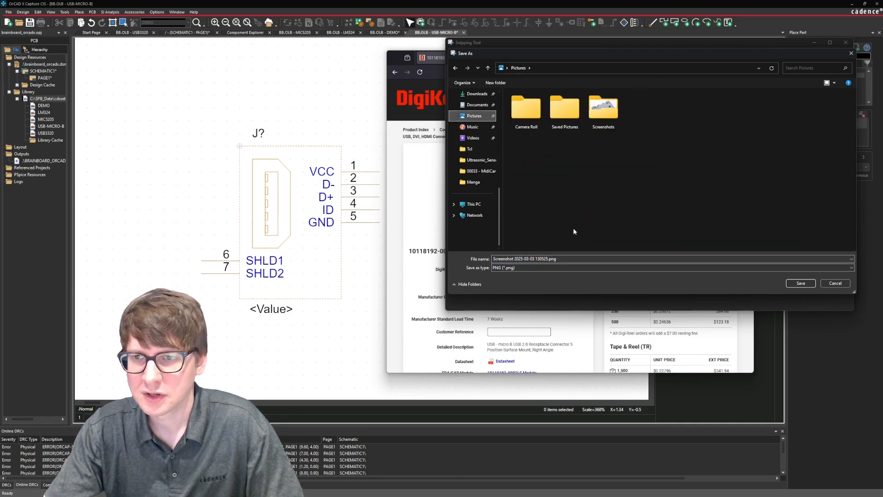
left_click(566, 258)
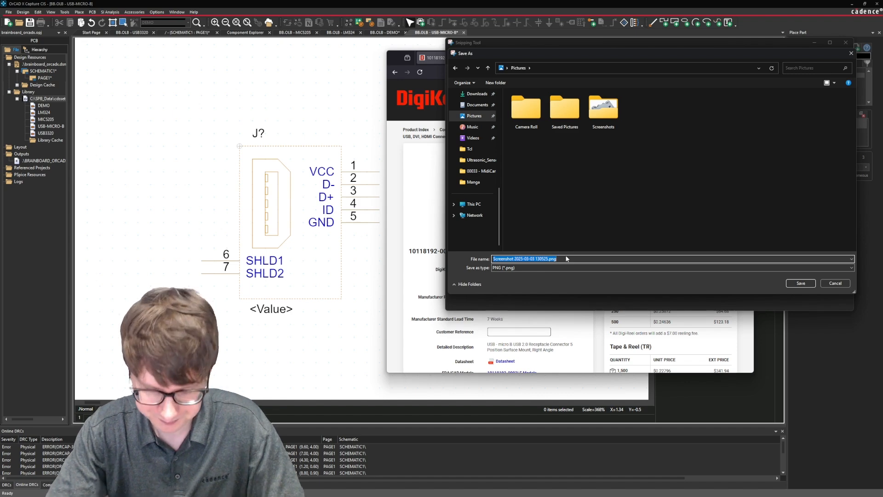
type("micro-b-1")
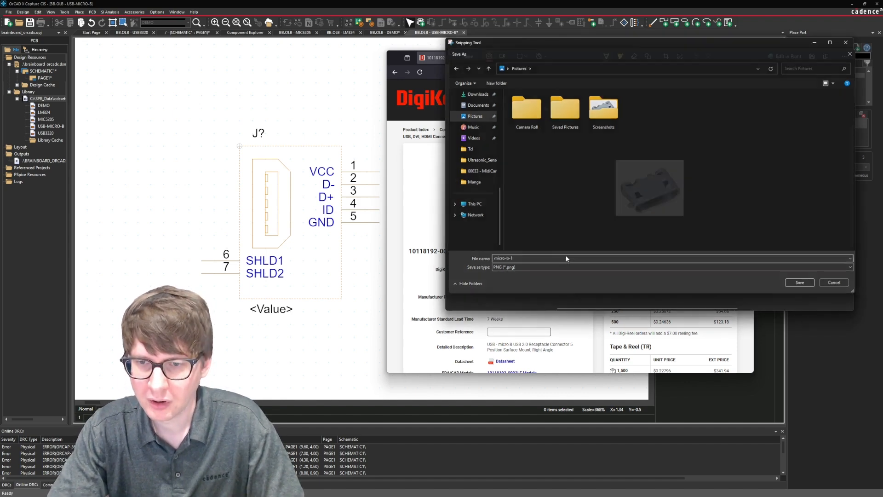
key("Return")
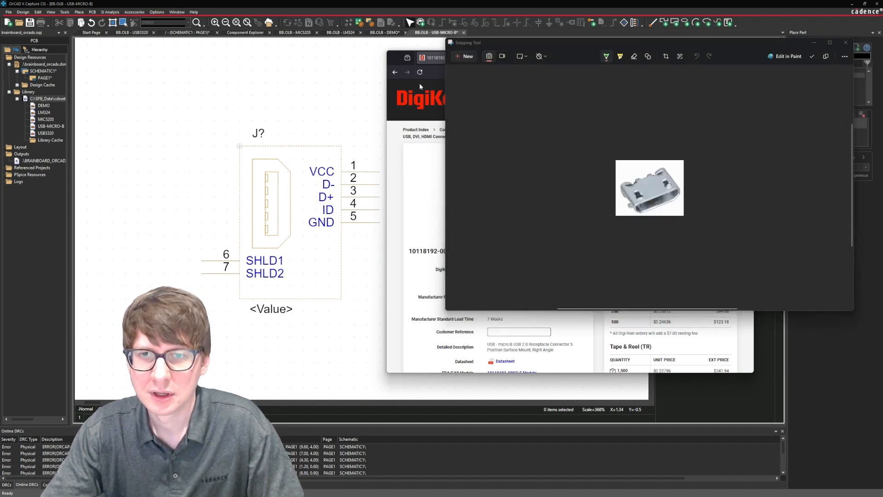
Show the 10118192 Drawing datasheet page in the browser and examine the connector views at different magnifications.
left_click(420, 86)
left_click(507, 59)
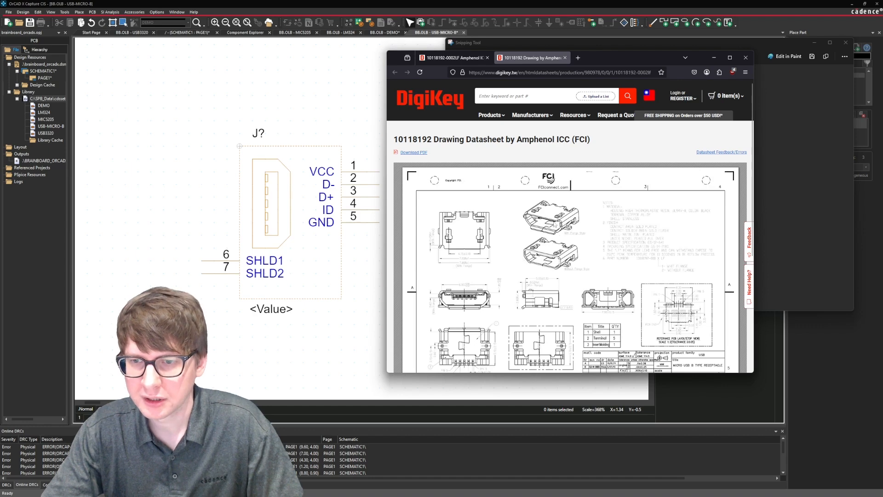
scroll(550, 250, "down", 1)
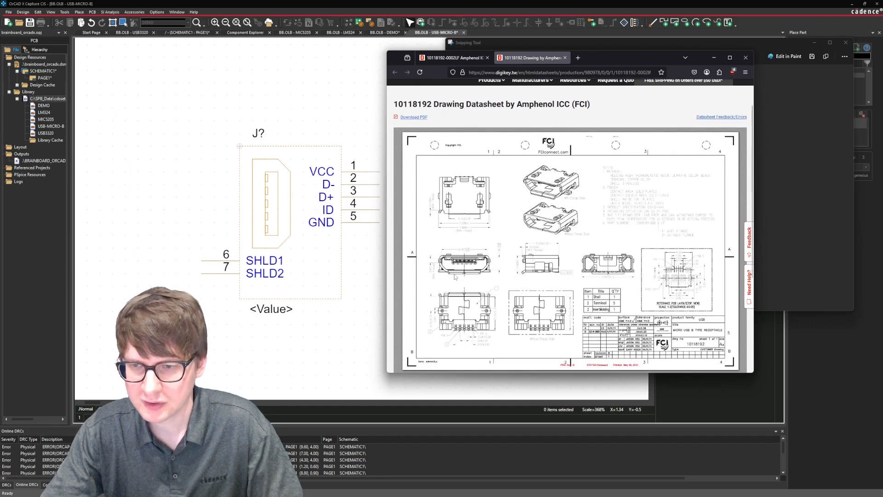
scroll(460, 267, "down", 2)
scroll(460, 258, "up", 3, "ctrl")
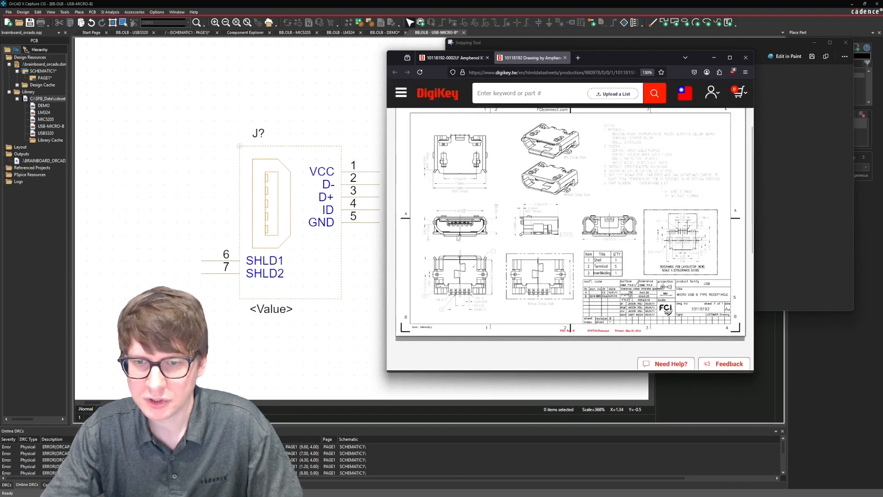
scroll(458, 238, "down", 3, "ctrl")
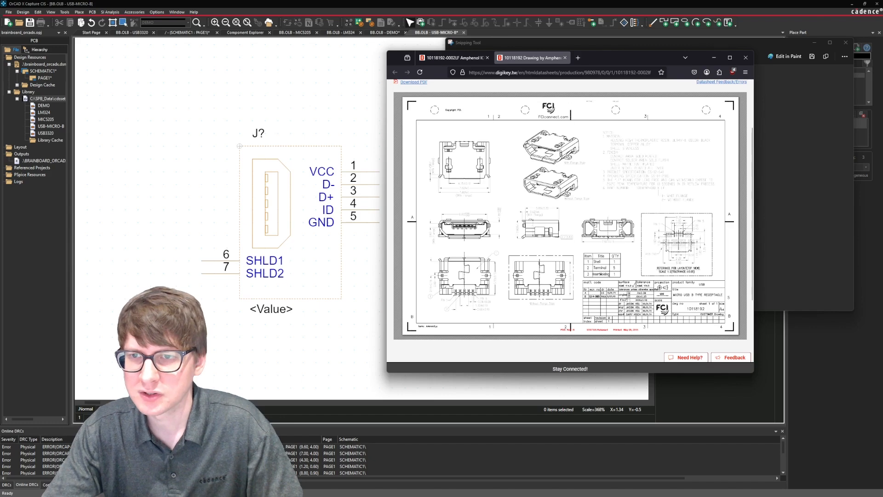
scroll(475, 175, "up", 1, "ctrl")
Enlarge the browser window and open the PDF version of the 10118192 drawing.
left_click_drag(663, 65, 647, 52)
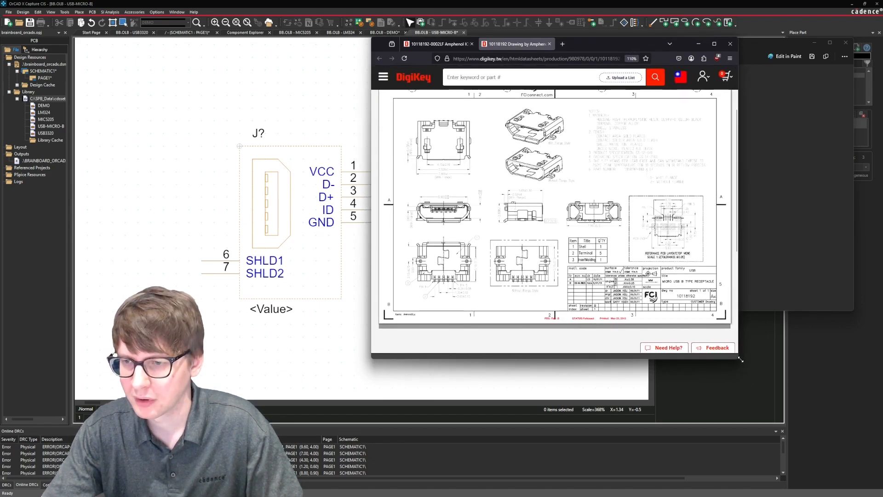
left_click_drag(738, 361, 822, 445)
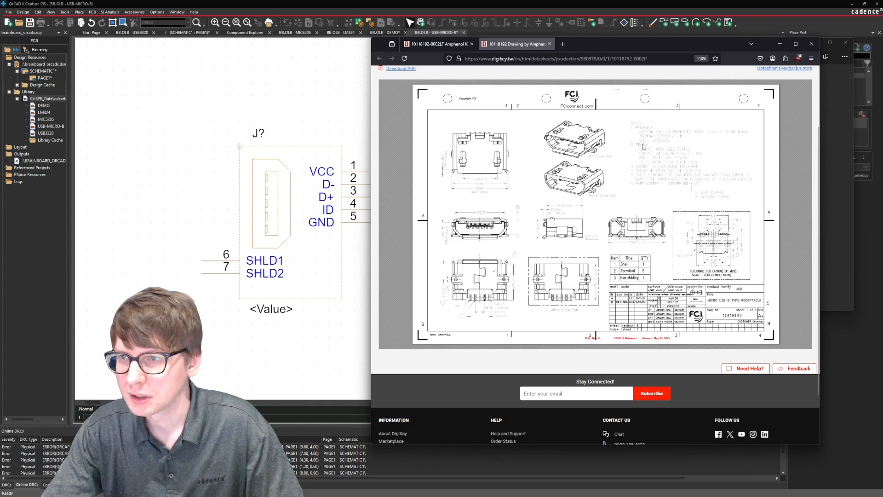
scroll(643, 146, "up", 2)
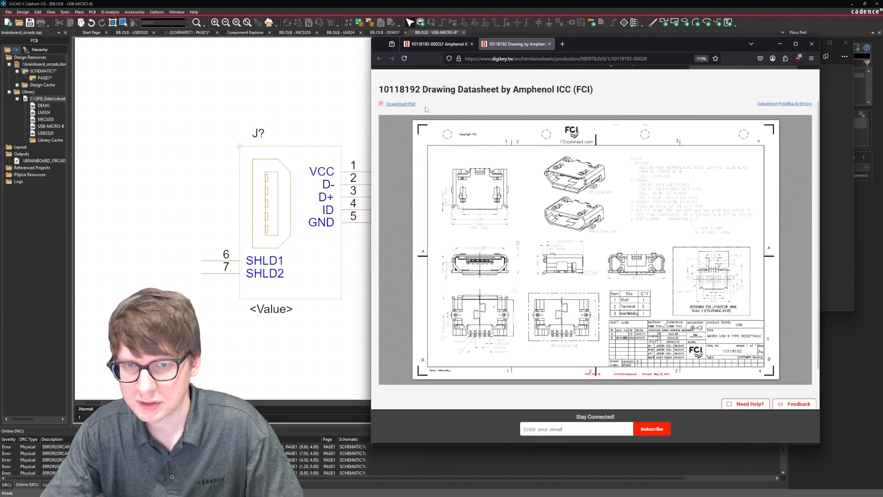
left_click(401, 104)
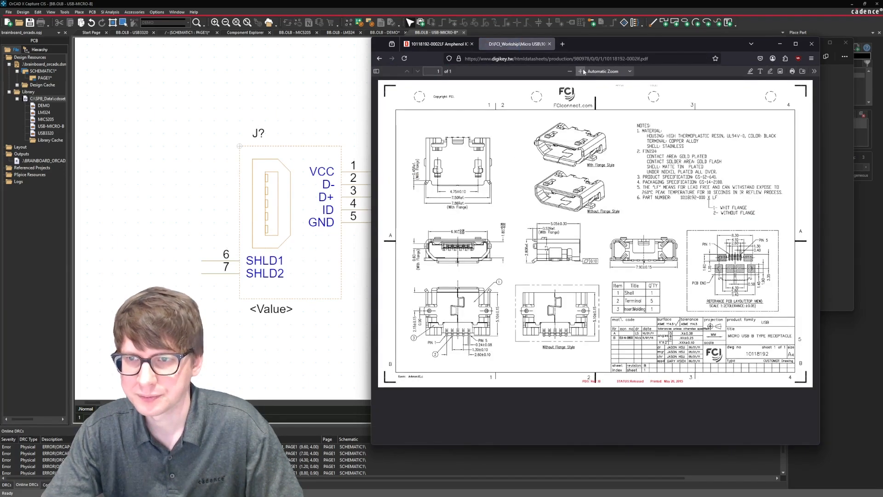
Magnify the drawing PDF to 190% and capture a screenshot of the connector's dimensioned front view.
left_click(580, 71)
left_click(580, 71)
left_click(580, 72)
left_click(581, 72)
scroll(505, 317, "down", 3)
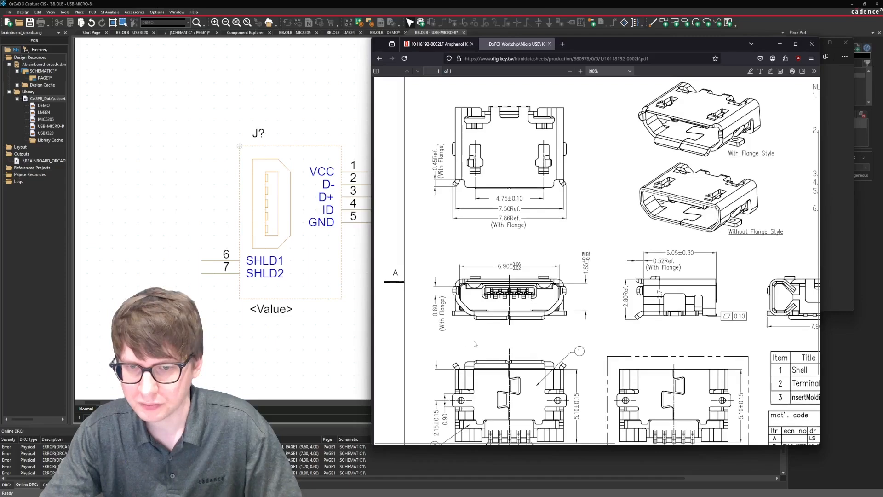
key("super+shift+s")
left_click_drag(428, 335, 597, 247)
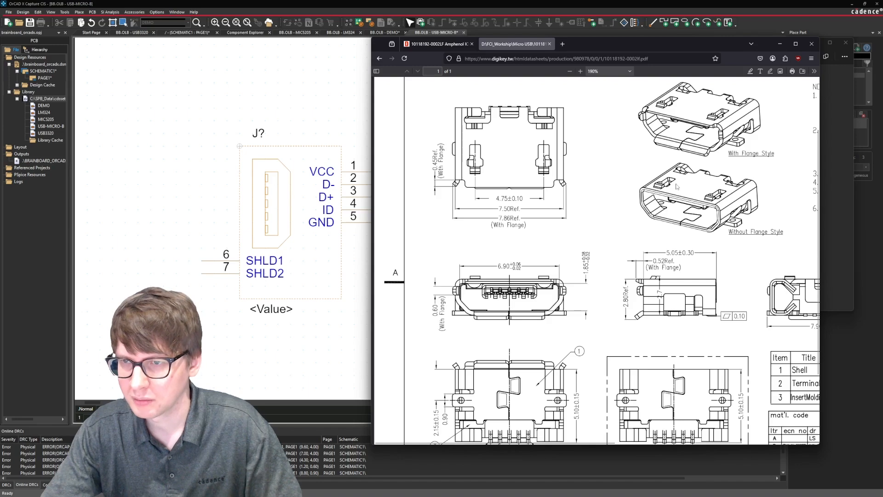
Capture a screenshot of the isometric connector view labelled Without Flange Style in the PDF.
scroll(676, 185, "up", 1)
key("super+shift+s")
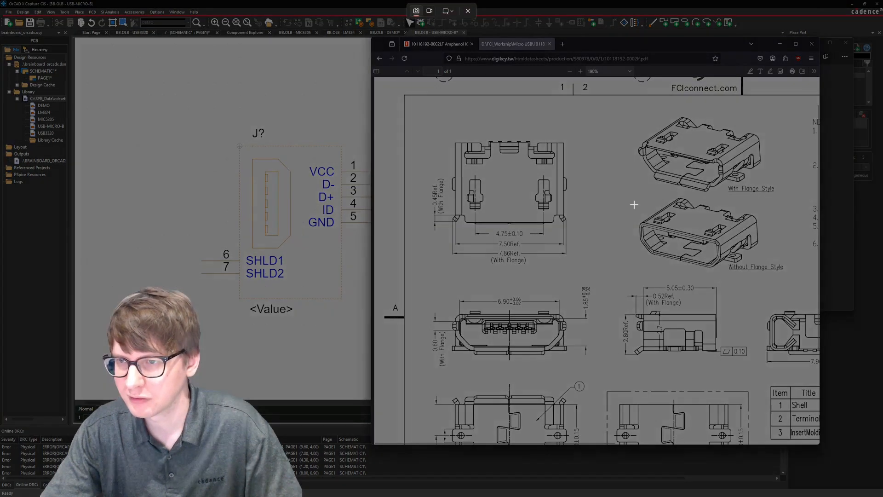
left_click_drag(631, 193, 787, 275)
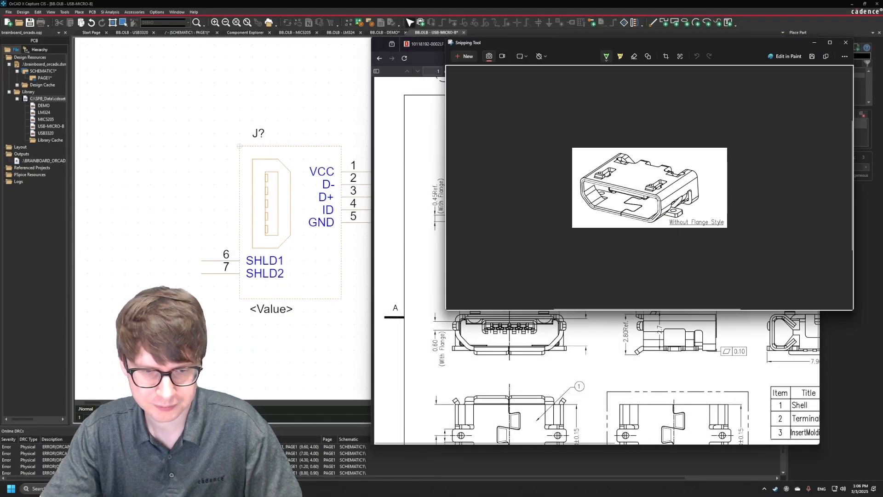
Save the captured isometric view as a PNG named micro-b-2 in the Pictures folder.
key("ctrl+s")
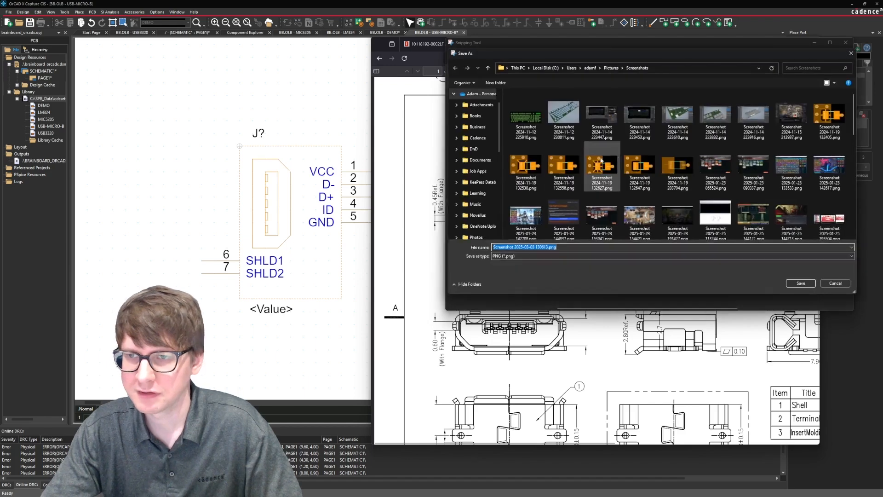
scroll(479, 197, "up", 5)
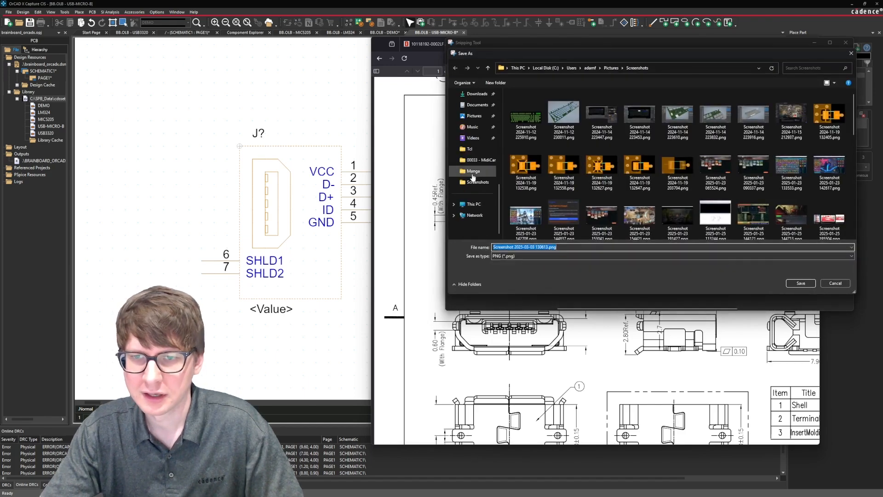
left_click(475, 116)
left_click(567, 258)
type("micro-")
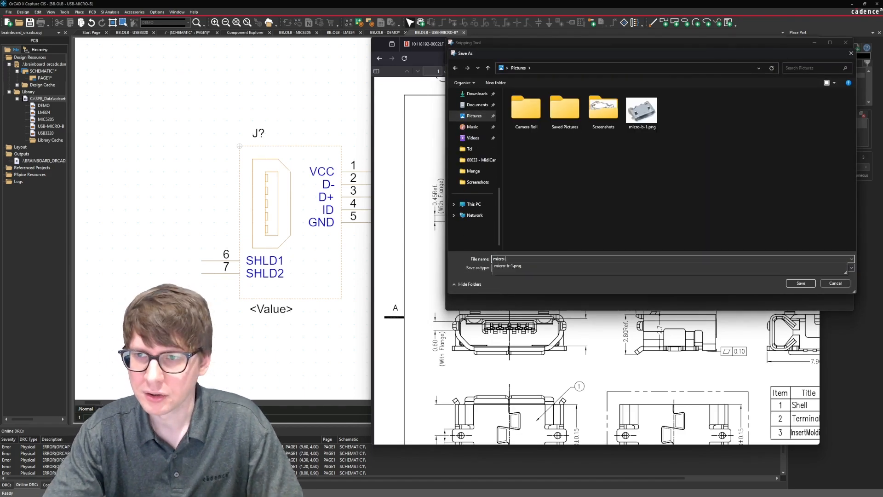
key("Return")
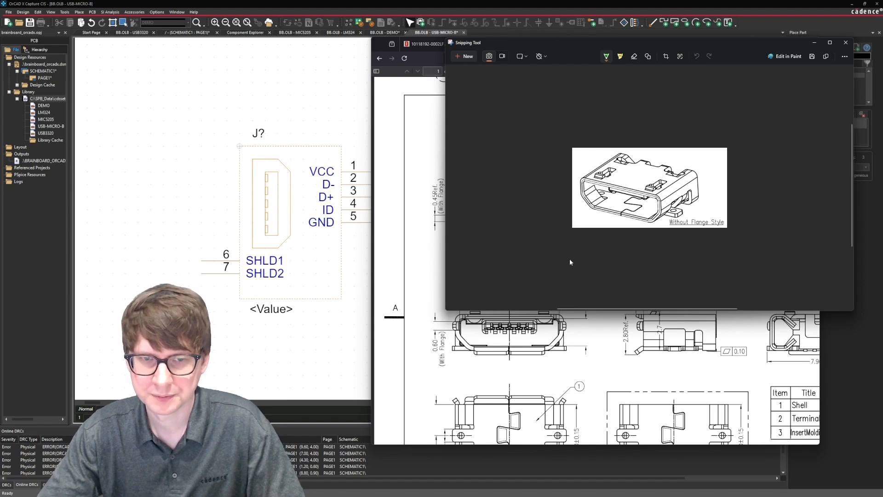
Switch back to OrCAD Capture and delete all the hand-drawn connector graphics inside the USB-MICRO-B symbol.
left_click(229, 186)
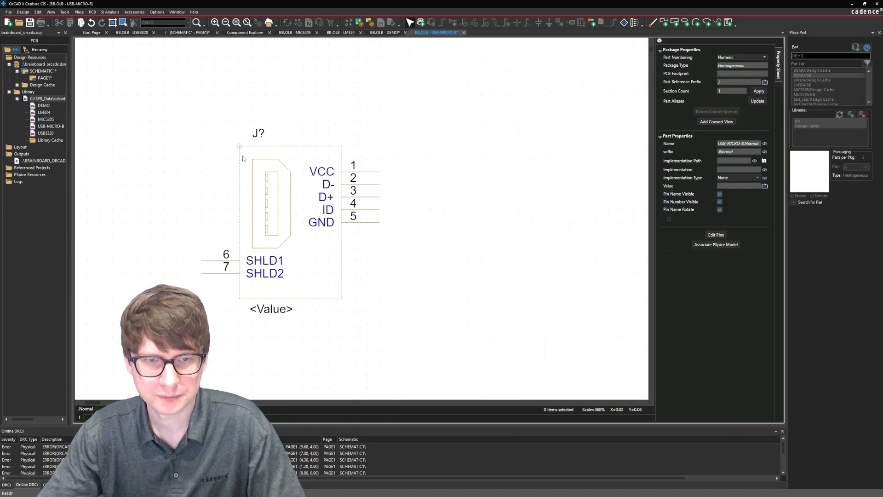
left_click(295, 252)
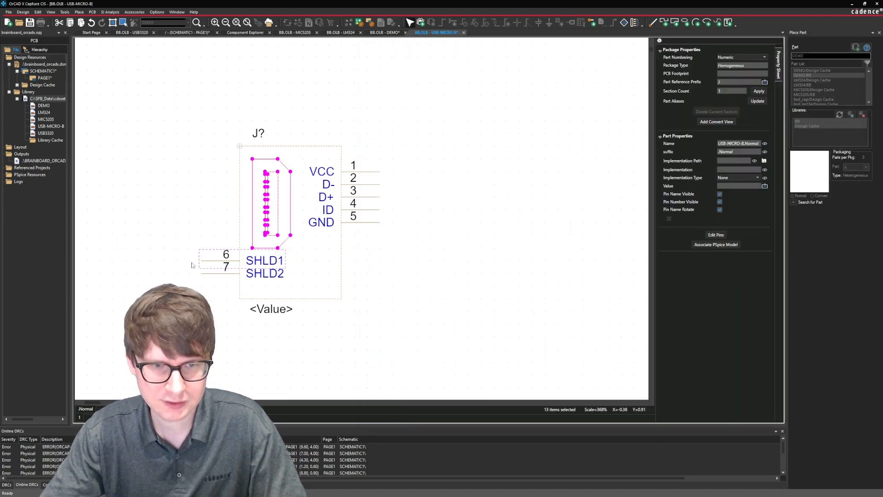
key("Delete")
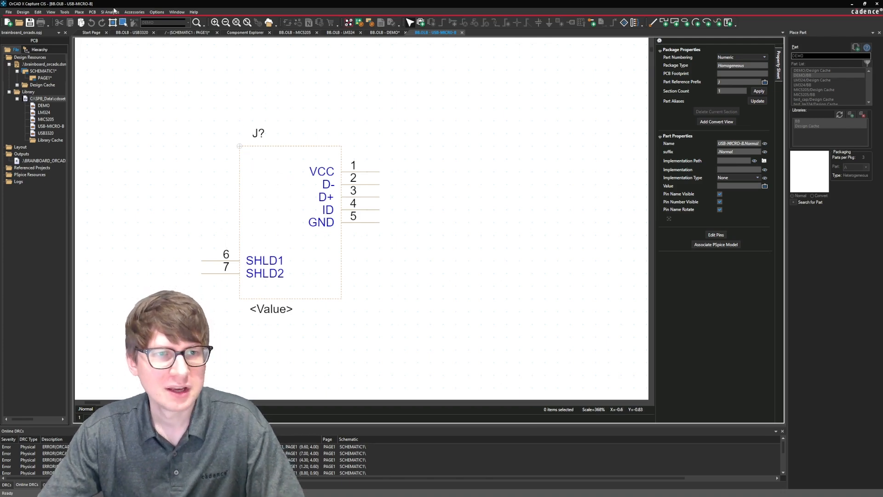
Start placing a picture, browse to the Pictures library and set the file type filter to All Files.
left_click(79, 12)
left_click(105, 277)
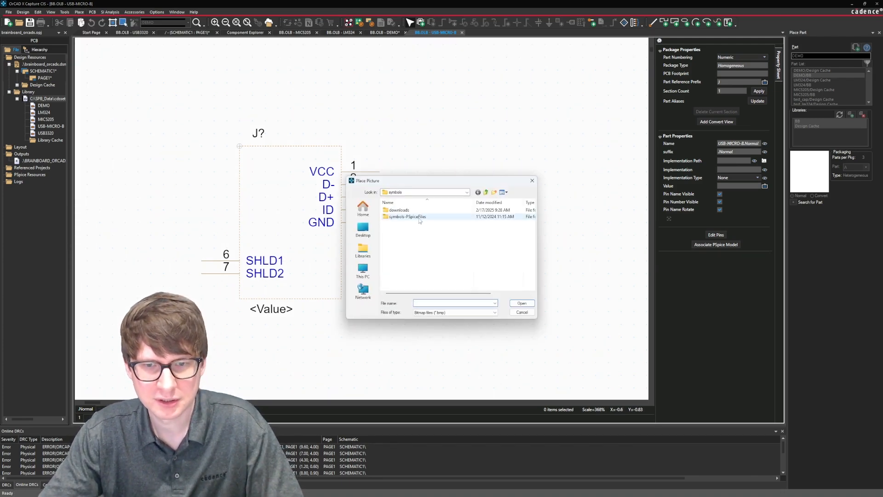
left_click(362, 251)
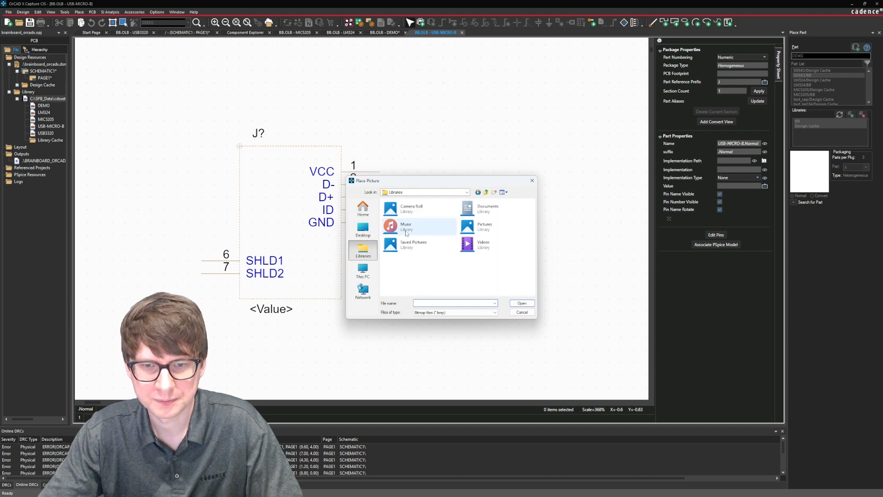
double_click(480, 226)
scroll(497, 266, "down", 1)
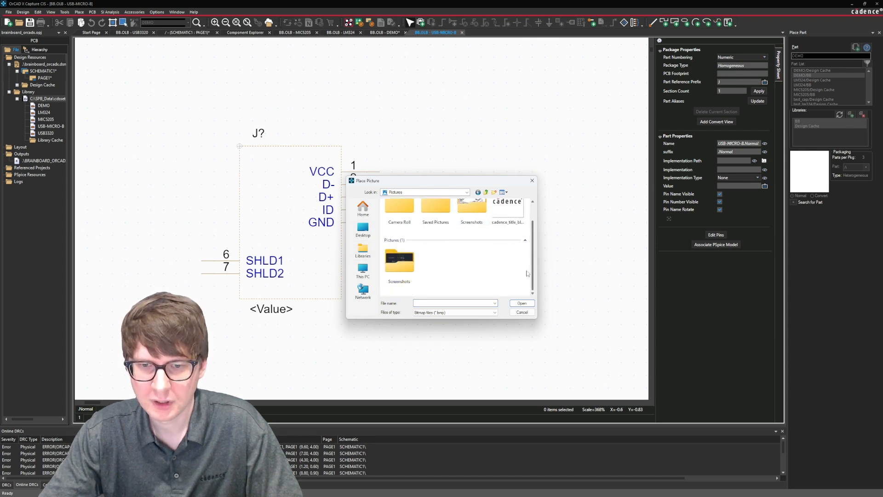
left_click(483, 313)
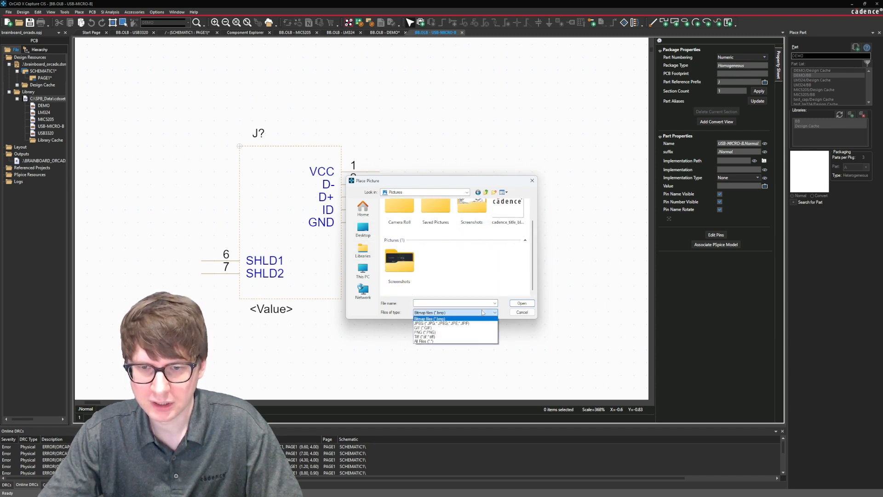
left_click(445, 341)
Place micro-b-1.png inside the symbol body beside pins 1 to 5, about 0.5 wide by 0.4 high.
left_click_drag(531, 215, 531, 232)
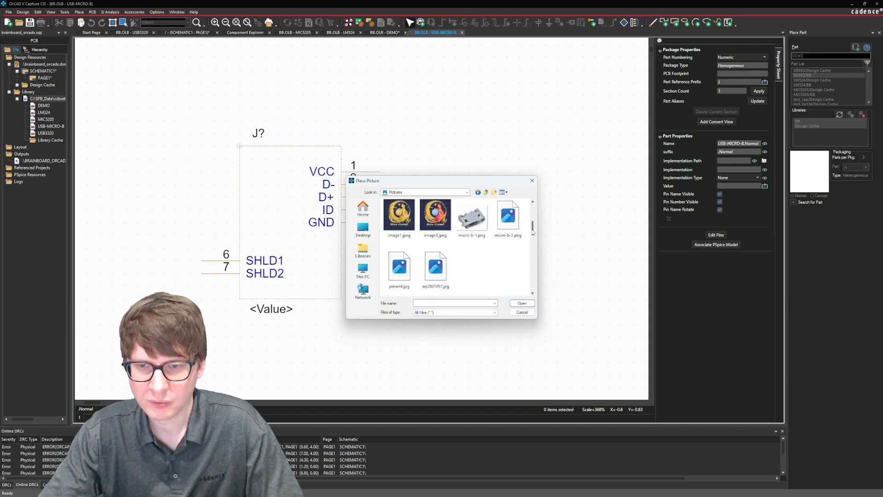
left_click(480, 226)
double_click(482, 226)
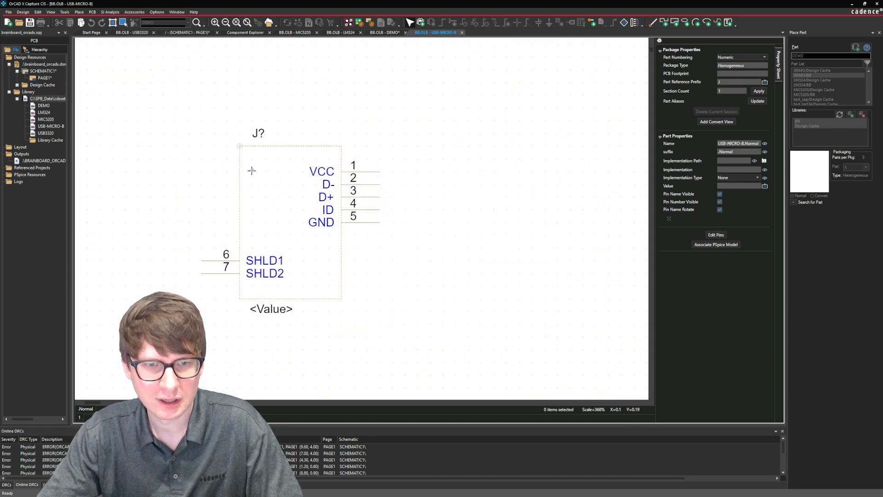
left_click_drag(252, 171, 315, 223)
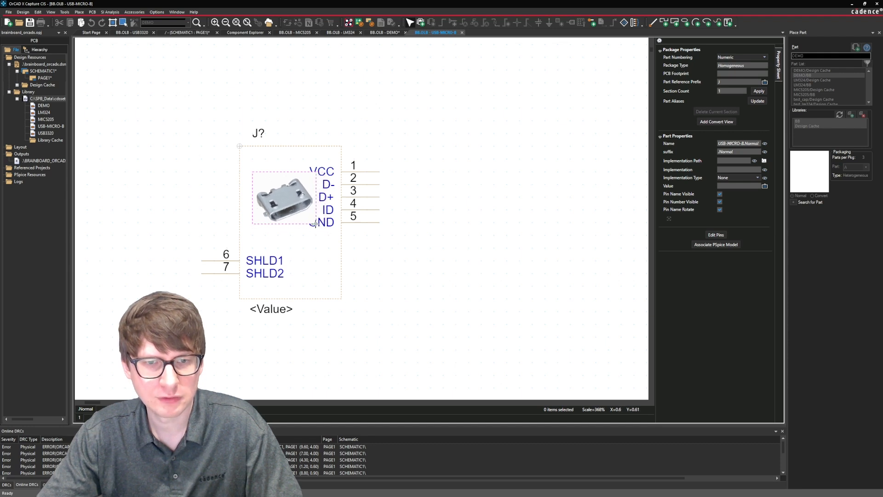
Move the connector picture clear of the names of pins 1 to 5, to horizontal position 1 and vertical position 18.
left_click(401, 248)
left_click(274, 197)
left_click_drag(288, 198, 277, 197)
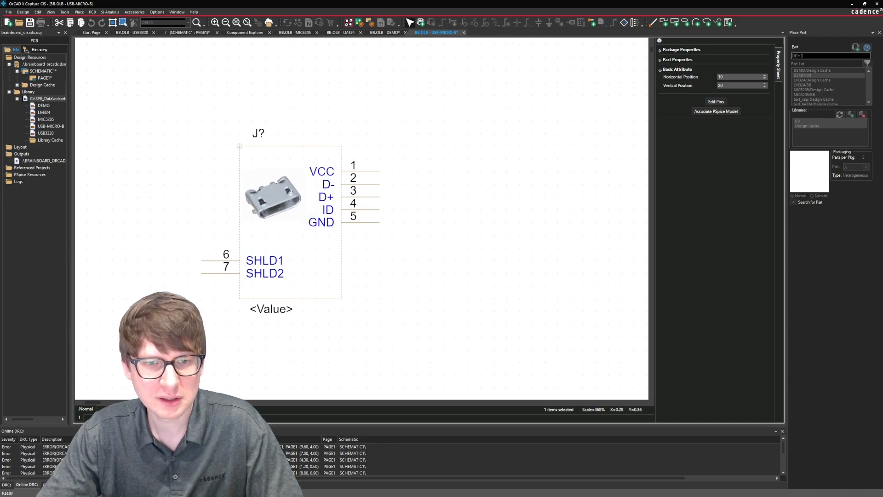
left_click(386, 241)
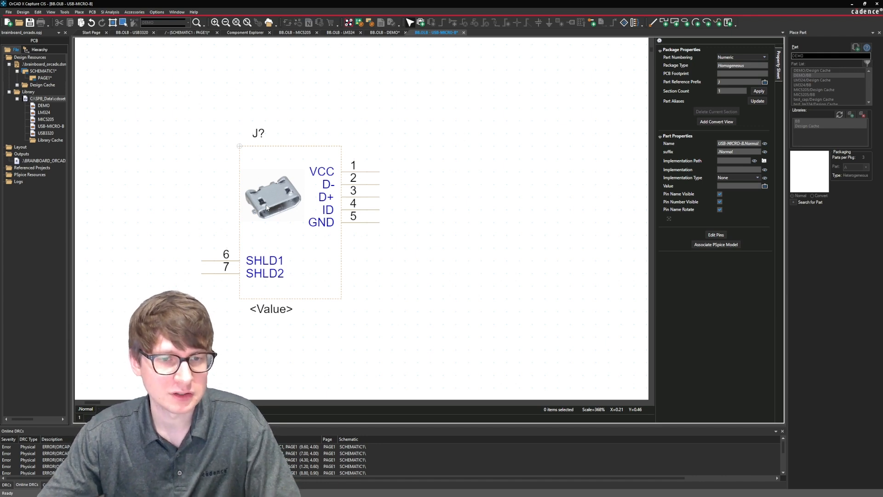
left_click(266, 205)
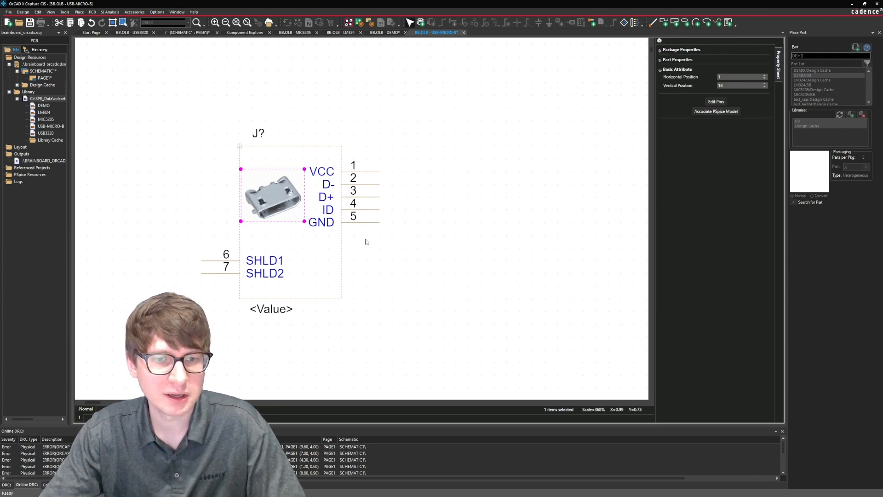
left_click(364, 241)
Draw a rectangle 0.8 wide by 1.2 high along the symbol's dashed body boundary and save the part.
left_click(79, 12)
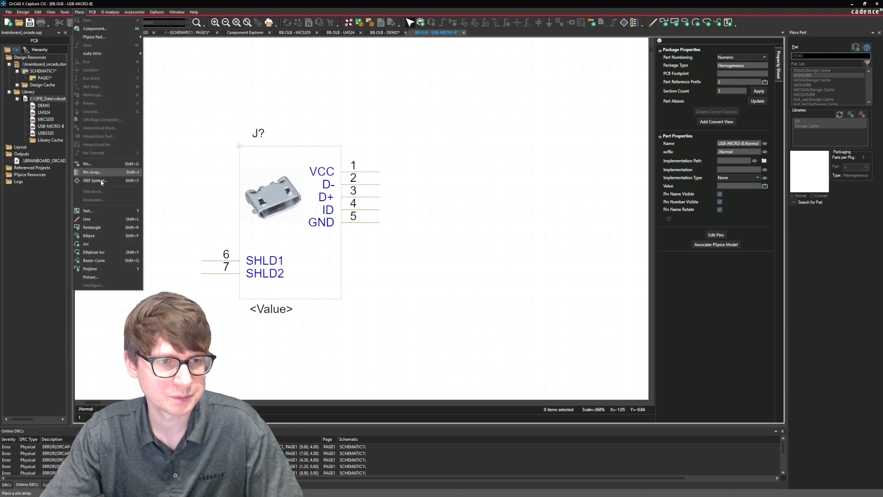
left_click(87, 220)
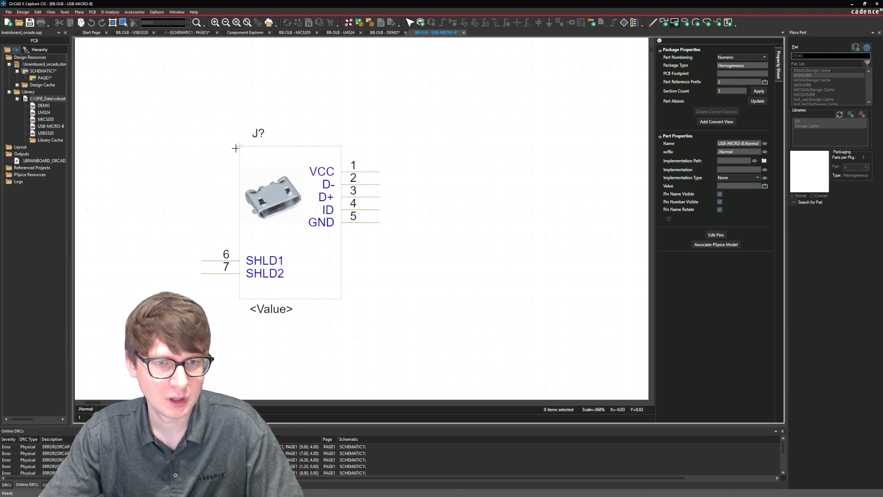
left_click(342, 296)
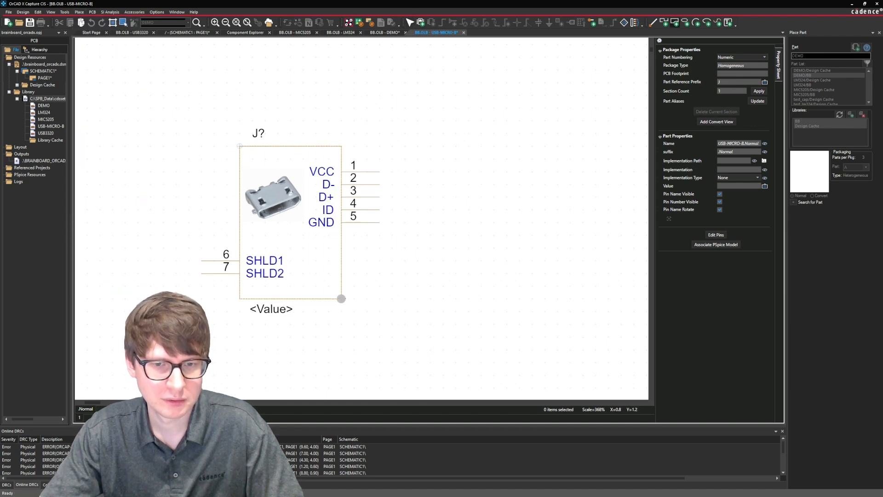
left_click(386, 261)
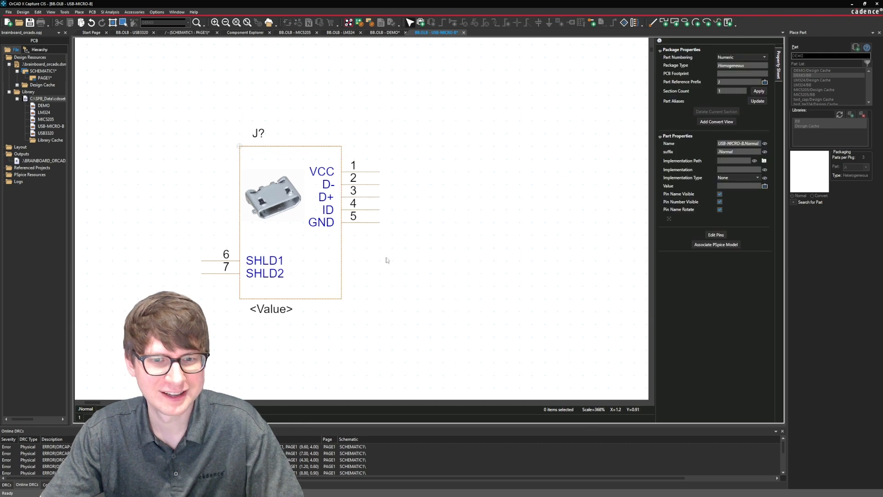
left_click(272, 197)
left_click(406, 257)
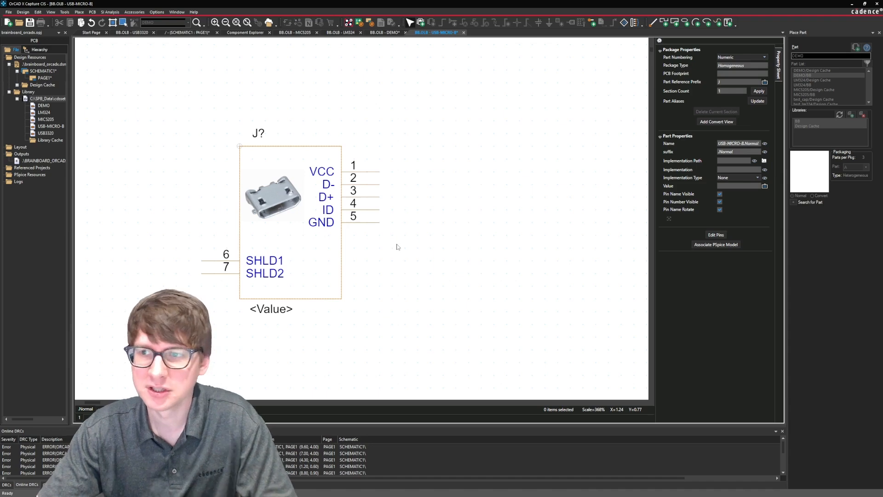
key("ctrl+s")
Add a convert view to the USB-MICRO-B part and delete the connector picture from the Normal view.
left_click(716, 122)
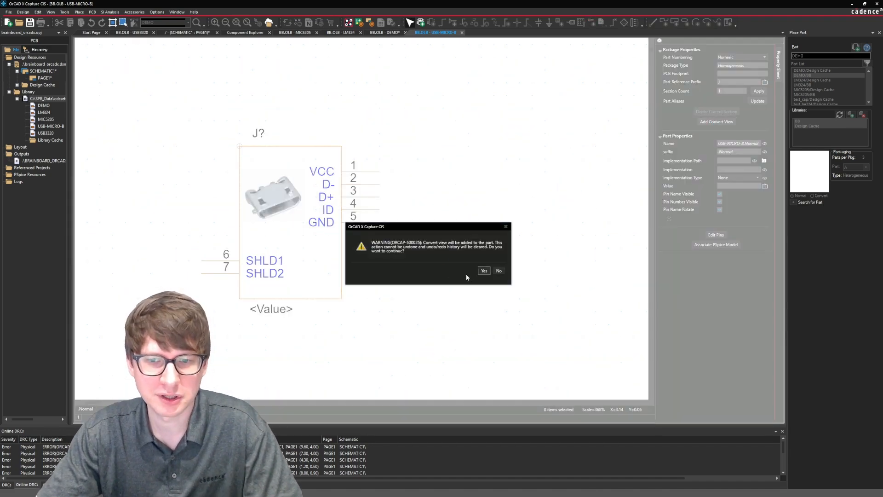
left_click(484, 271)
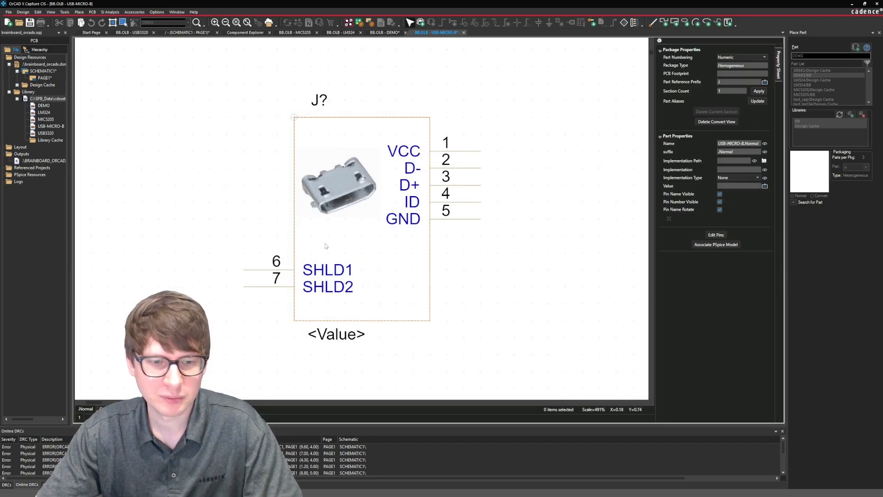
left_click(329, 193)
key("Delete")
left_click(98, 58)
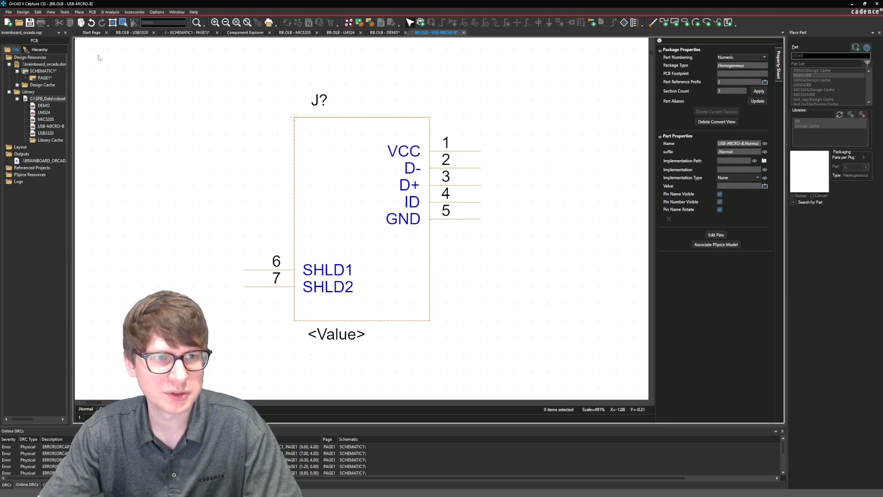
Place the picture micro-b-2.png, found with the All Files filter, inside the Normal view's body beside pins 1 to 5, starting at X=0, Y=0.2.
left_click(79, 12)
left_click(92, 279)
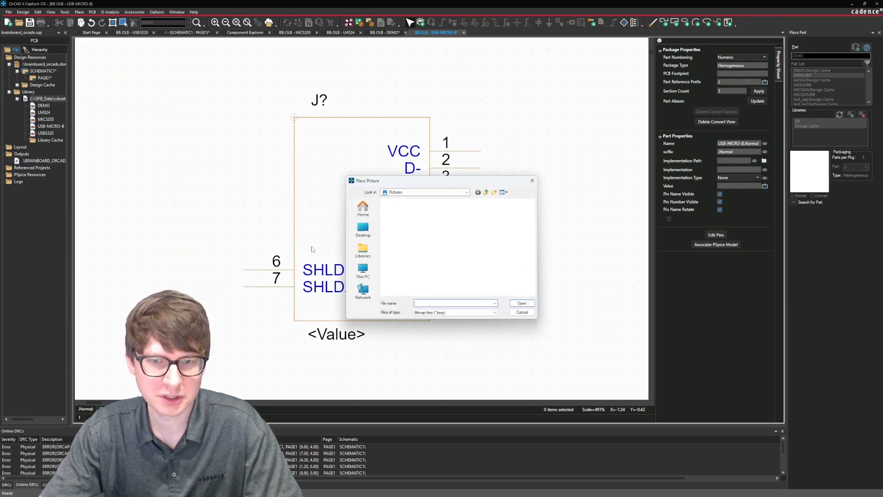
left_click(452, 313)
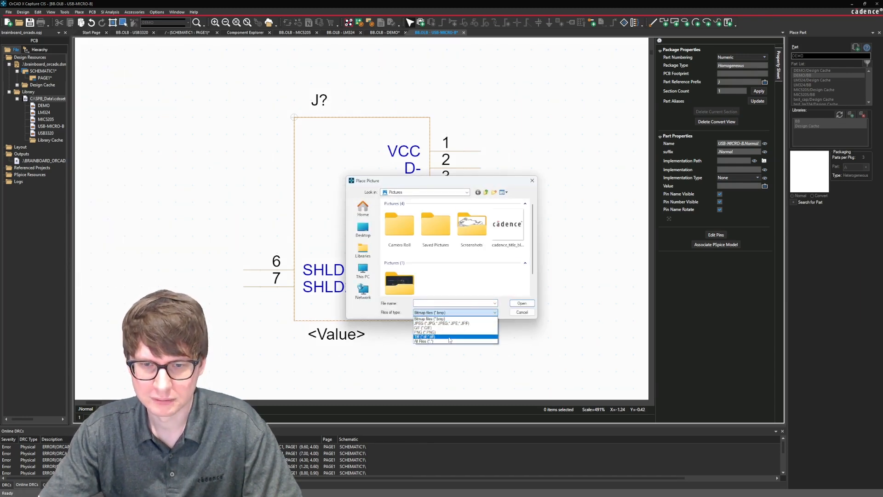
left_click(451, 341)
scroll(506, 239, "down", 3)
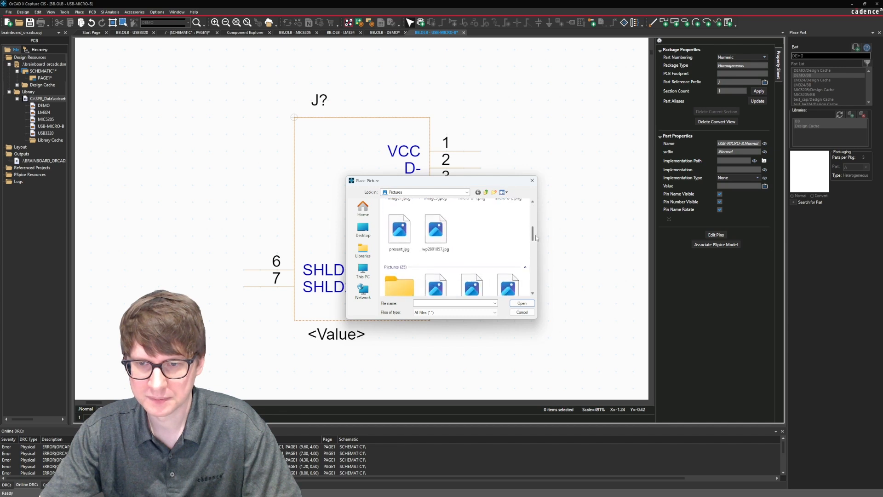
left_click(513, 238)
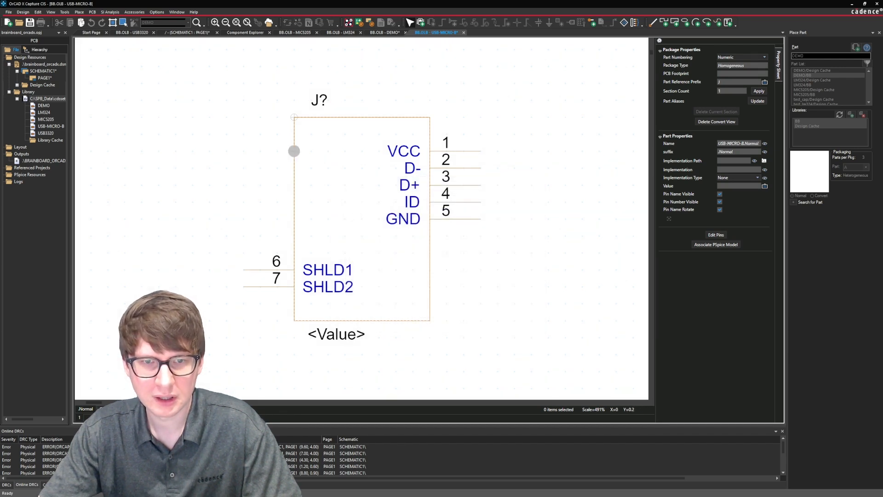
left_click_drag(293, 151, 388, 211)
left_click(394, 219)
Nudge the line-drawing connector picture slightly downward inside the symbol body.
left_click(345, 191)
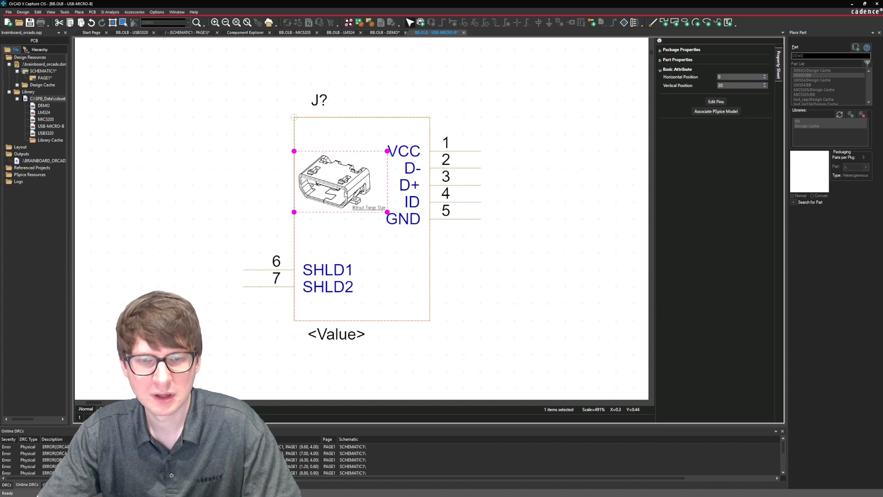
left_click_drag(345, 191, 345, 194)
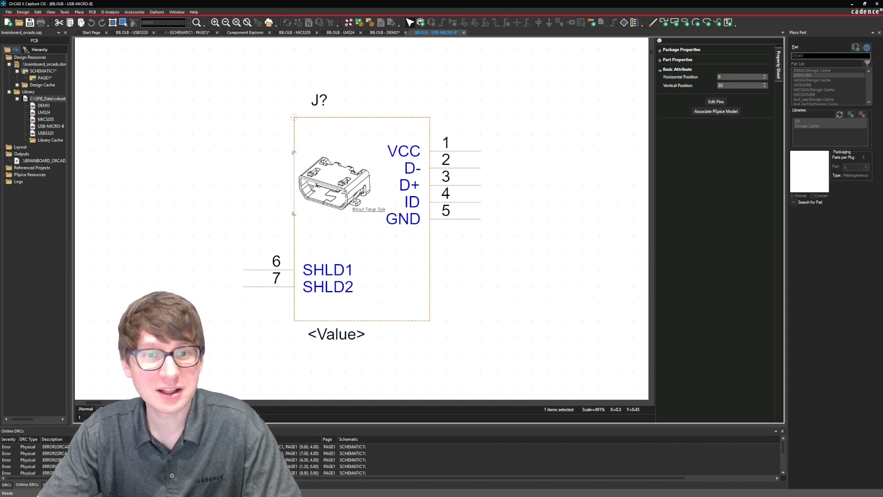
left_click(544, 282)
scroll(511, 246, "down", 2, "ctrl")
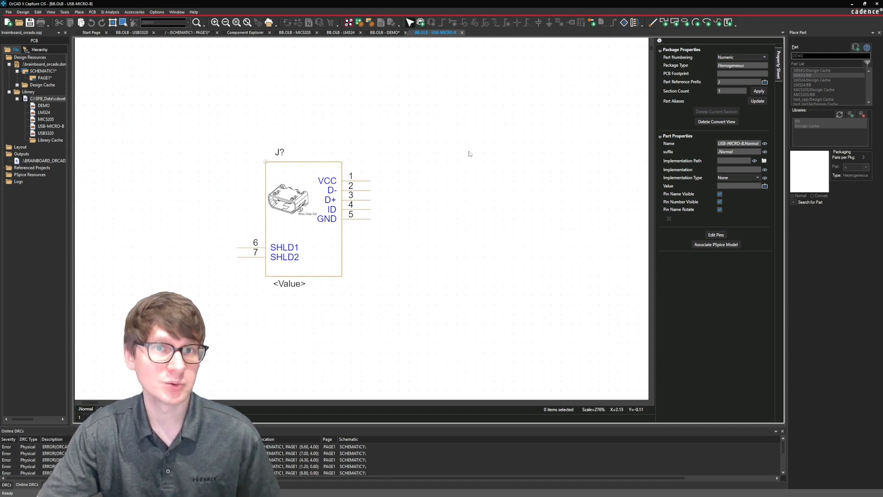
On schematic PAGE1, place USB-MICRO-B parts from the BB library over U3B and in the space between U1 and U2A.
left_click(385, 33)
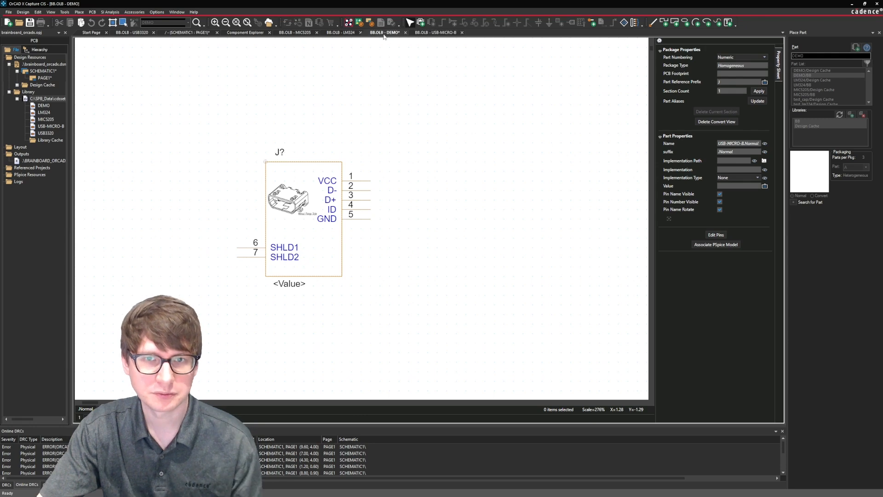
left_click(340, 32)
left_click(295, 32)
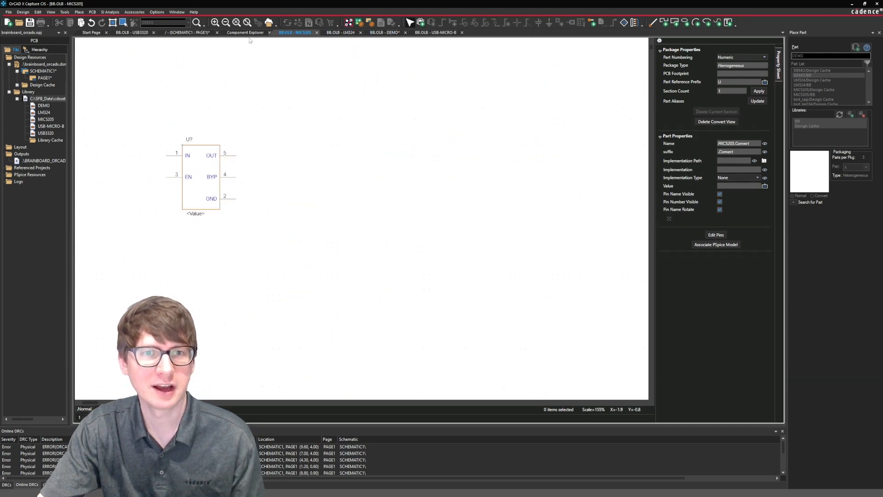
left_click(245, 33)
left_click(188, 32)
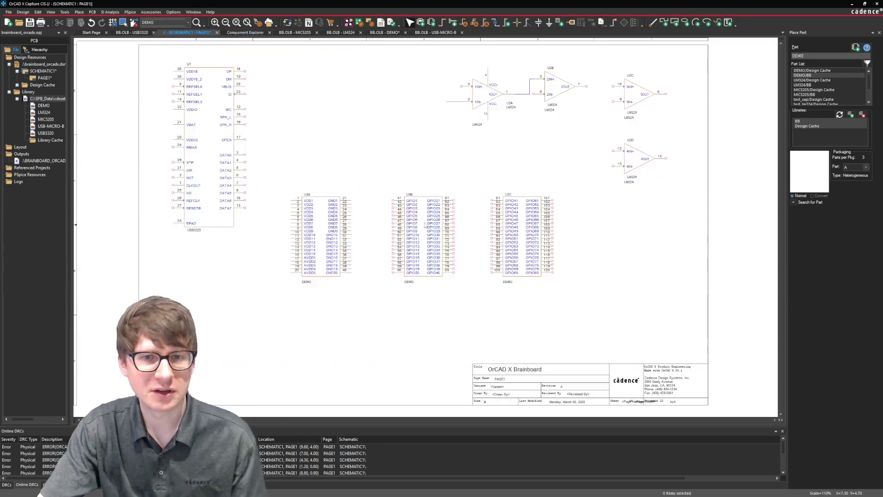
left_click(815, 90)
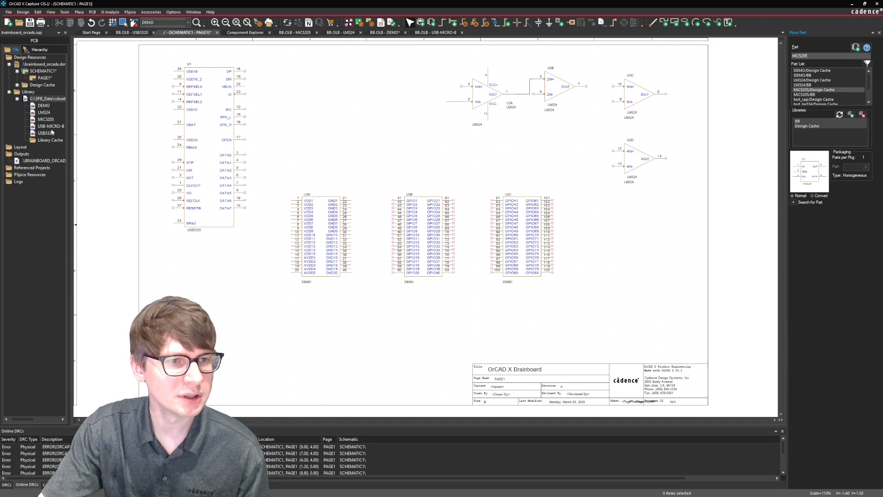
scroll(812, 91, "down", 2)
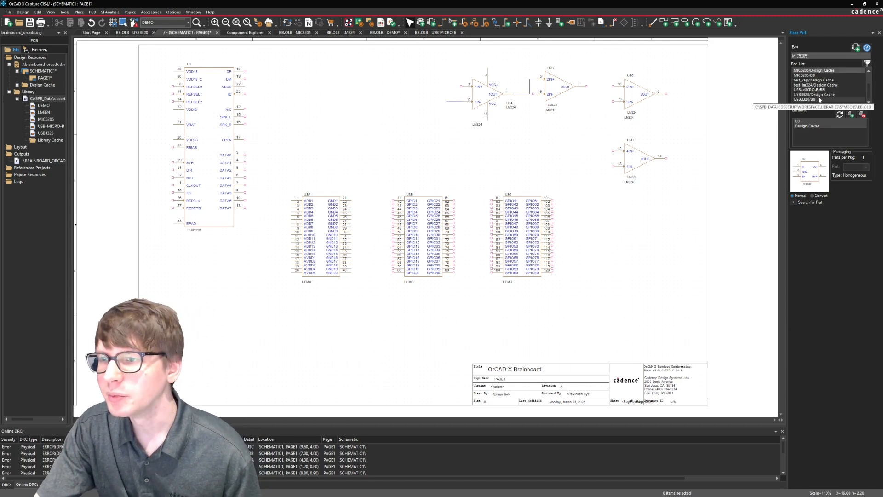
double_click(809, 91)
left_click(434, 236)
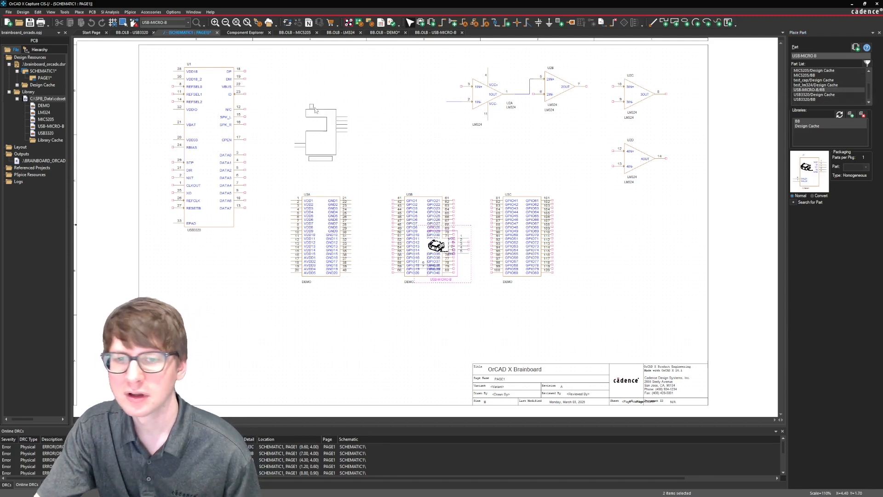
left_click(332, 103)
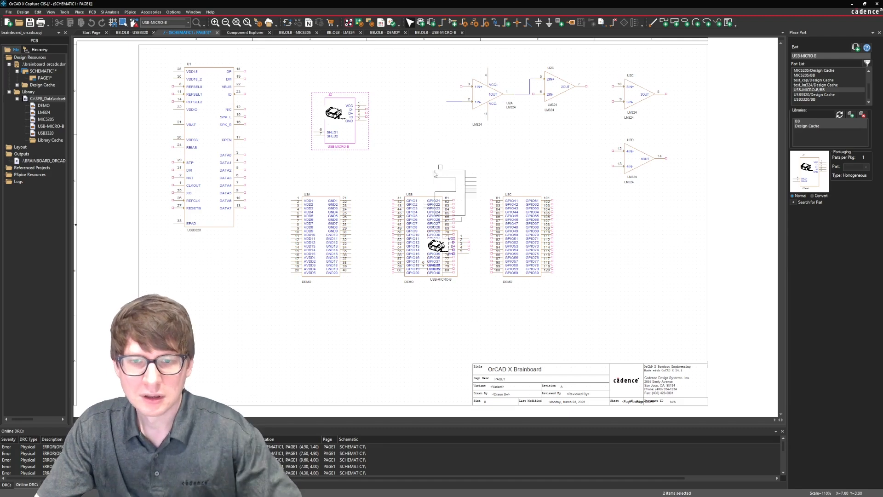
End part placement and delete the stray USB-MICRO-B copy lying over U3B.
key("Escape")
left_click(440, 252)
key("Delete")
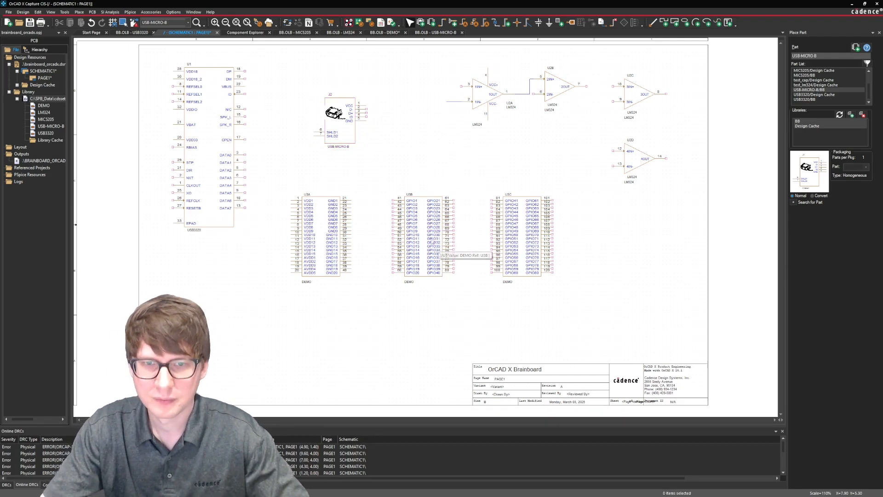
Inspect the picture and body outline of the placed USB-MICRO-B part up close, and delete the part from the page.
left_click(337, 115)
scroll(340, 138, "up", 2, "ctrl")
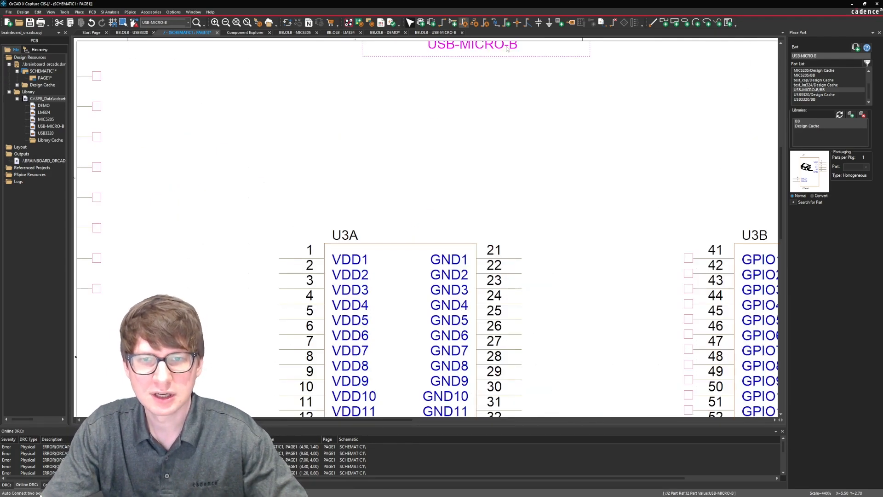
scroll(506, 48, "up", 5)
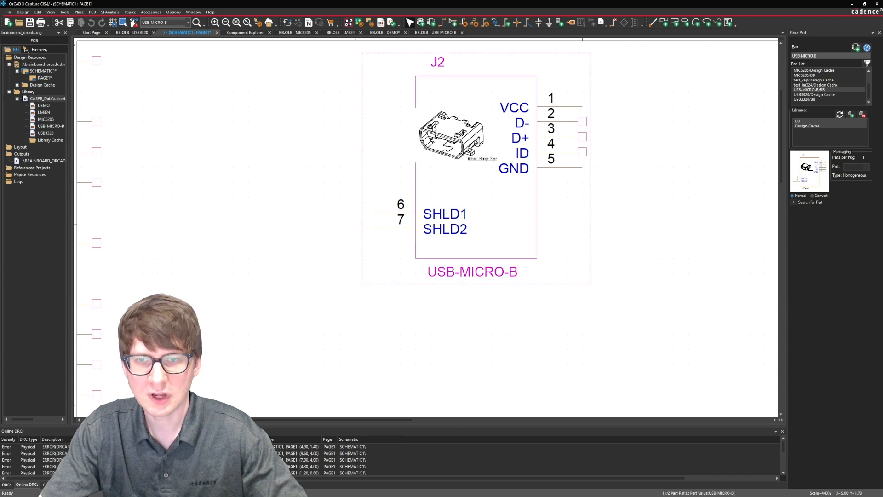
key("Delete")
In the USB-MICRO-B library symbol, shift the picture off the body outline to horizontal position 1, vertical position 21, and save the part.
left_click(436, 32)
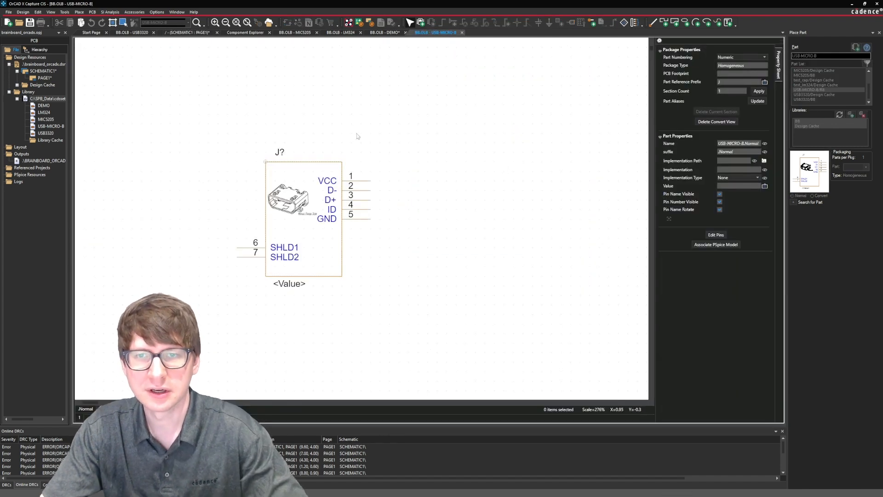
left_click(285, 196)
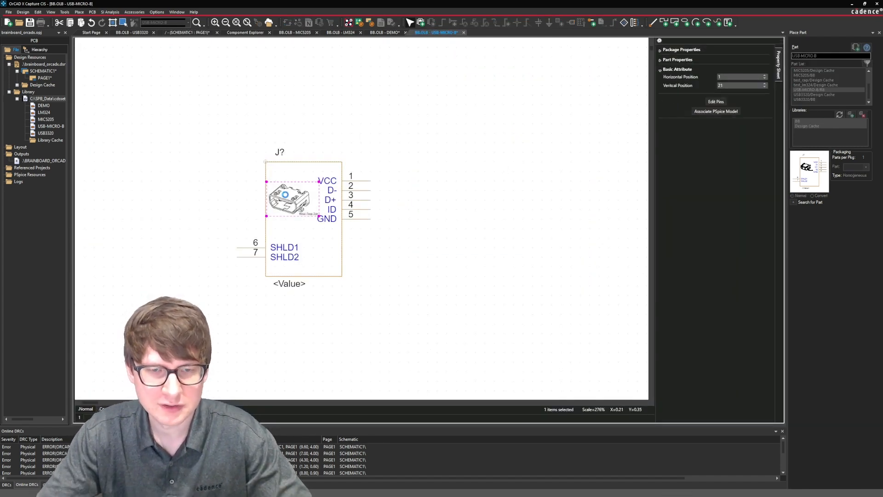
left_click(397, 244)
key("ctrl+s")
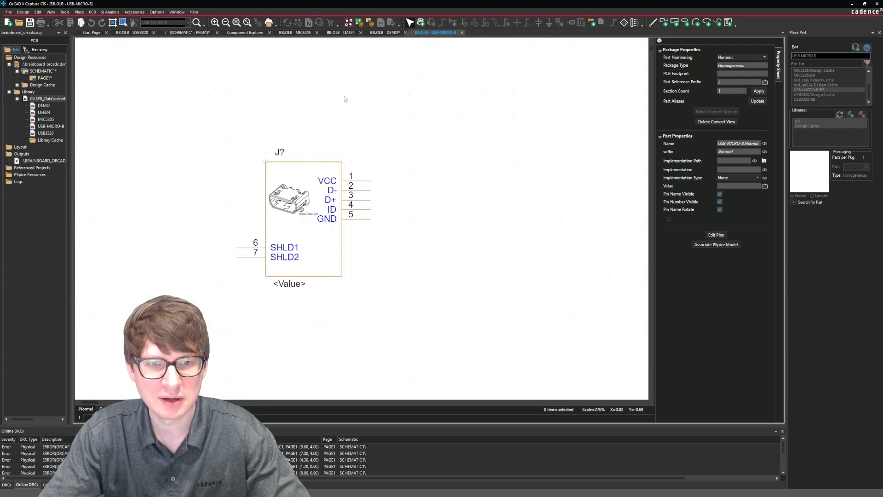
Return to schematic PAGE1 and clean up the design cache, agreeing to save the entire design.
left_click(186, 32)
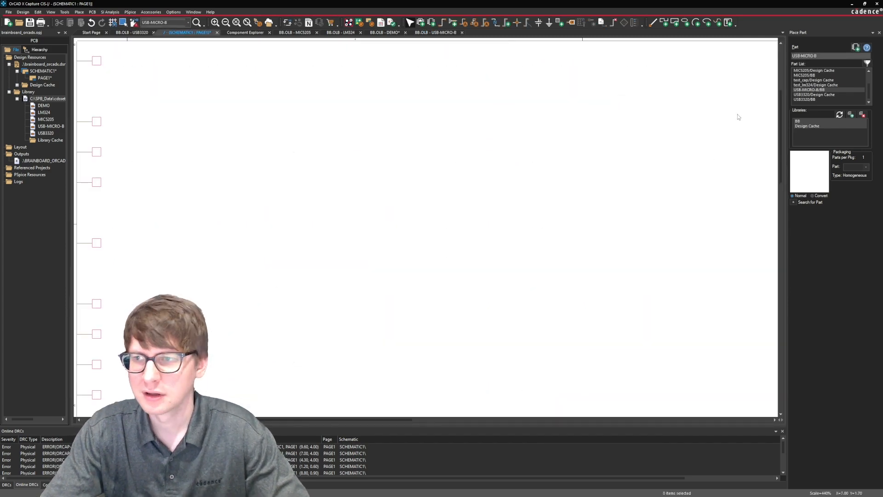
scroll(425, 155, "down", 2, "ctrl")
scroll(340, 187, "up", 1, "ctrl")
scroll(477, 144, "up", 1)
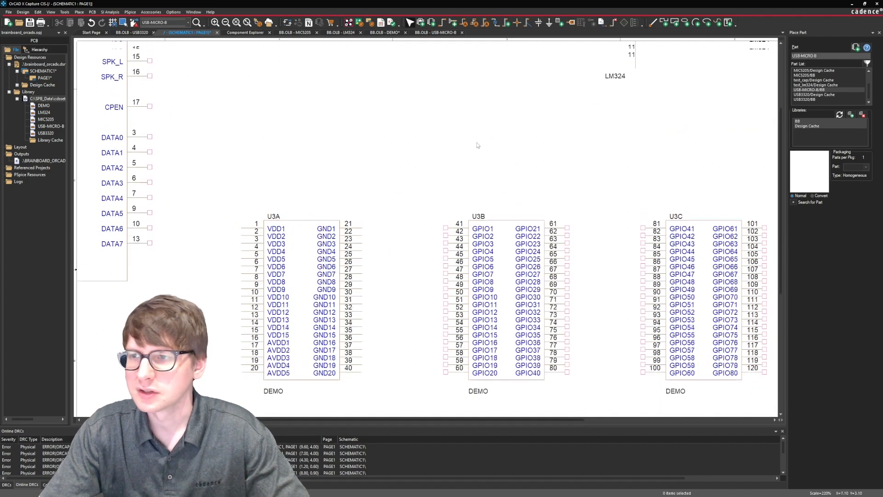
scroll(477, 145, "up", 1)
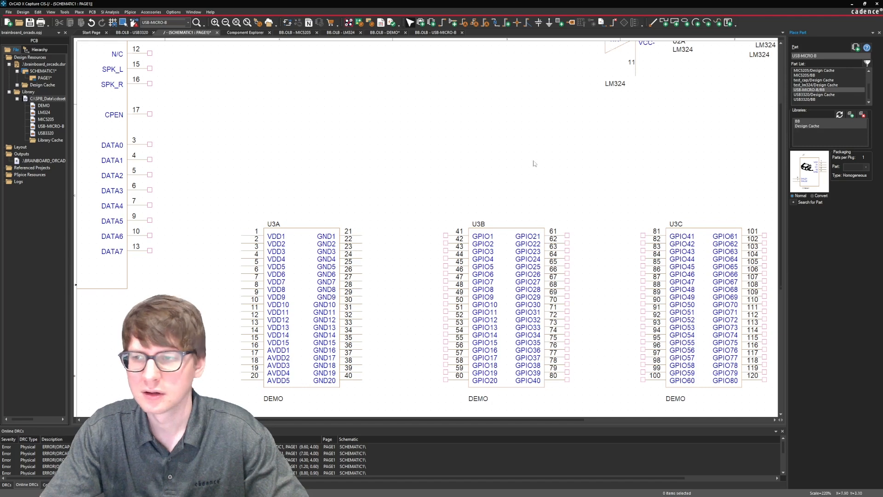
scroll(533, 163, "up", 3)
double_click(821, 90)
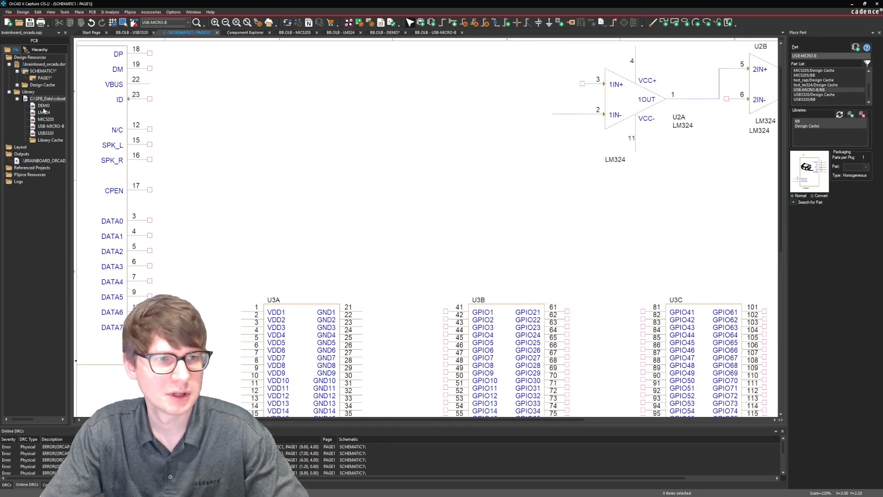
right_click(58, 85)
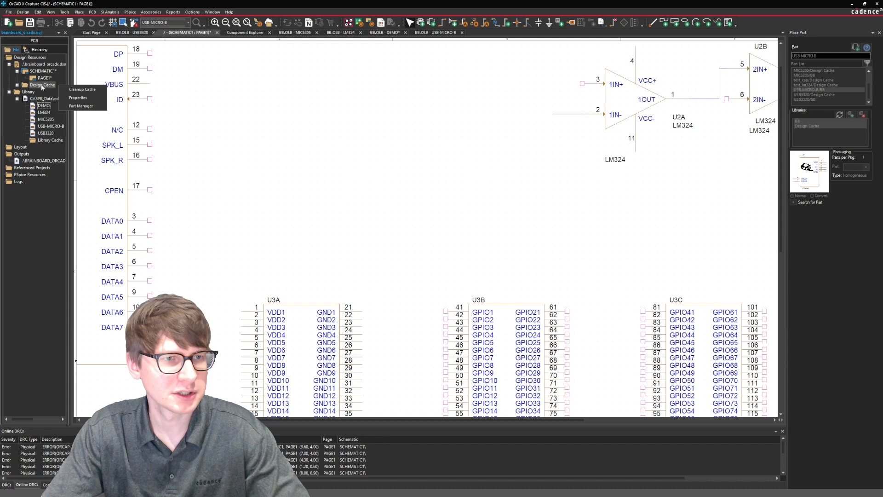
left_click(71, 90)
left_click(453, 260)
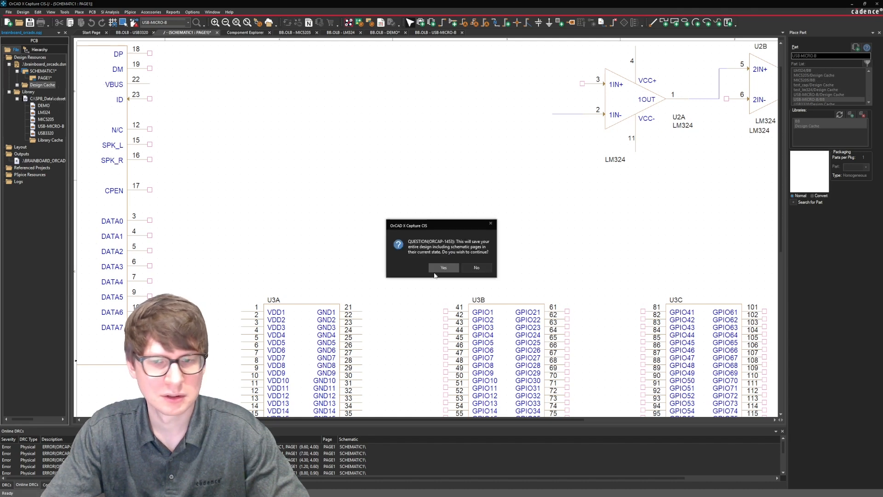
left_click(437, 270)
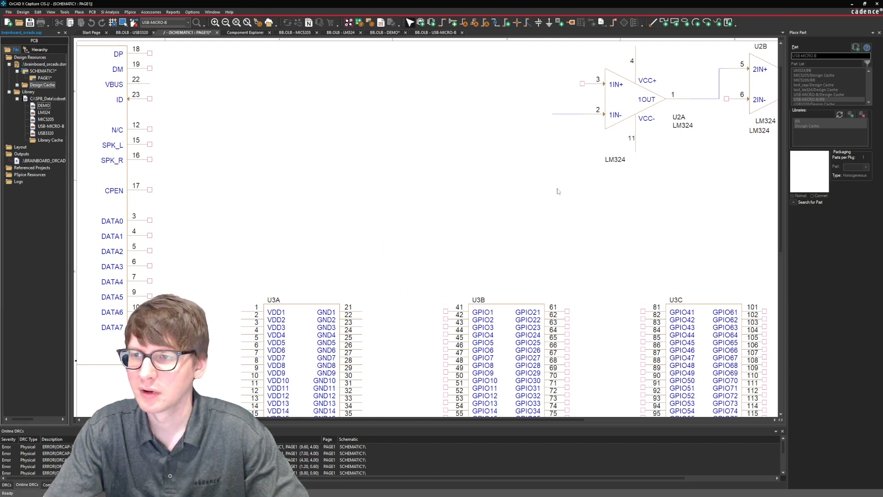
Place the normal view of USB-MICRO-B from the BB library just beside U1, above U3A, and end placement.
left_click(441, 142)
double_click(809, 94)
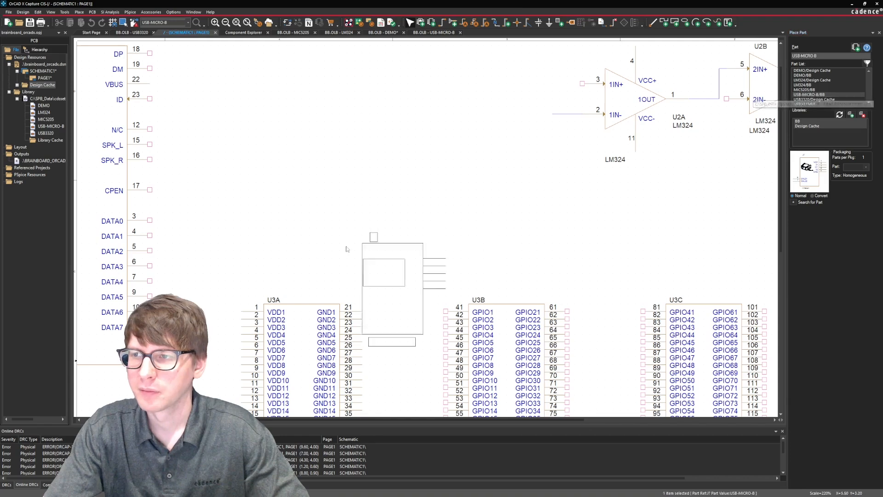
left_click(227, 113)
key("Escape")
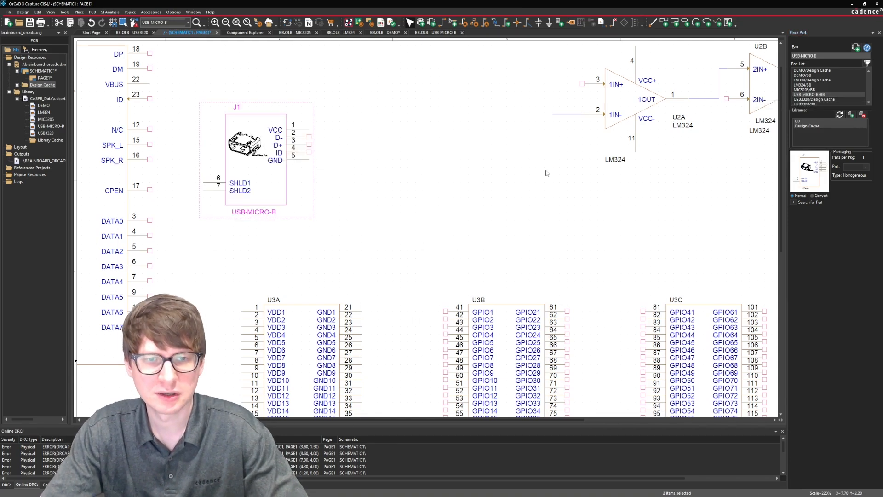
Open the USB-MICRO-B library symbol's convert view and place micro-b-1.png inside the body beside the VCC to GND pin names.
left_click(815, 196)
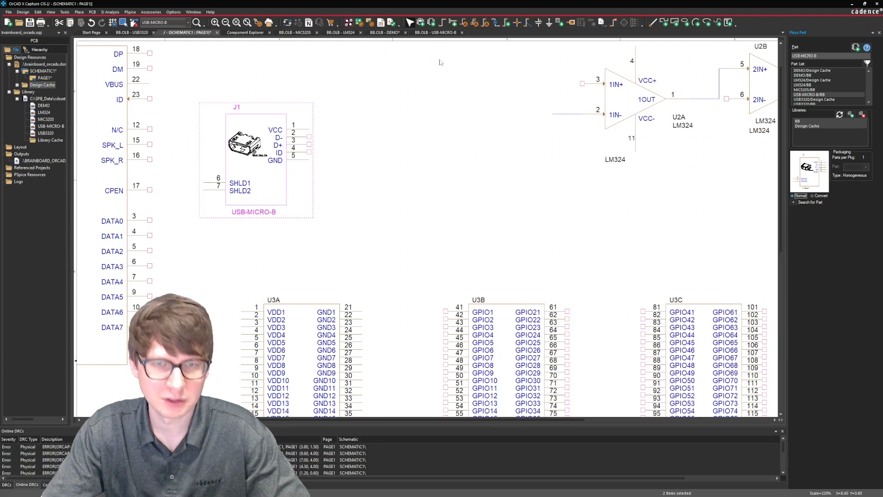
double_click(809, 170)
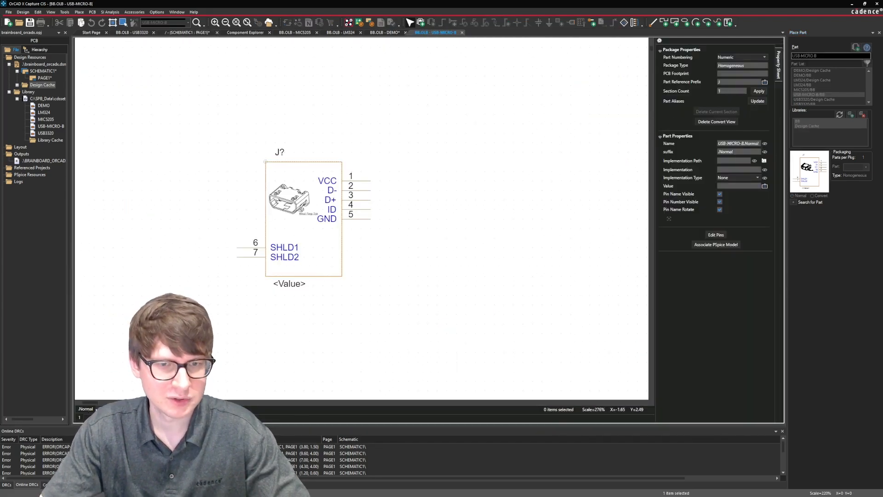
left_click(105, 409)
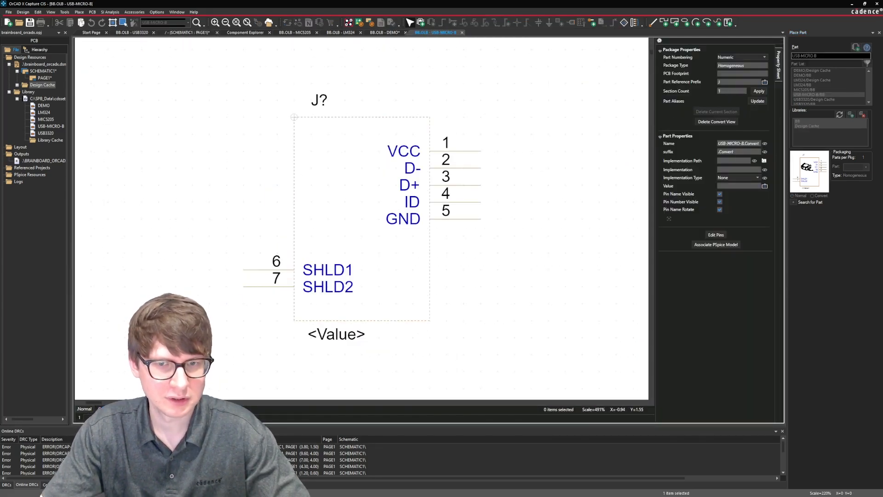
left_click(79, 12)
left_click(90, 277)
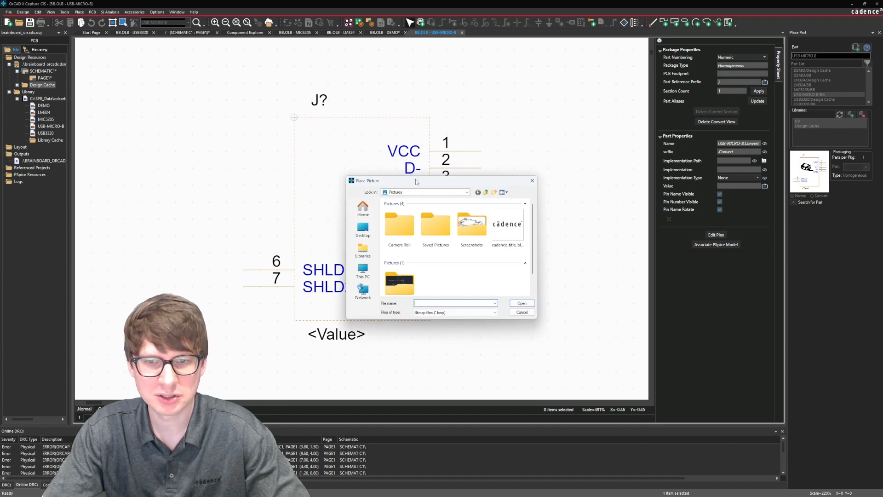
left_click(476, 313)
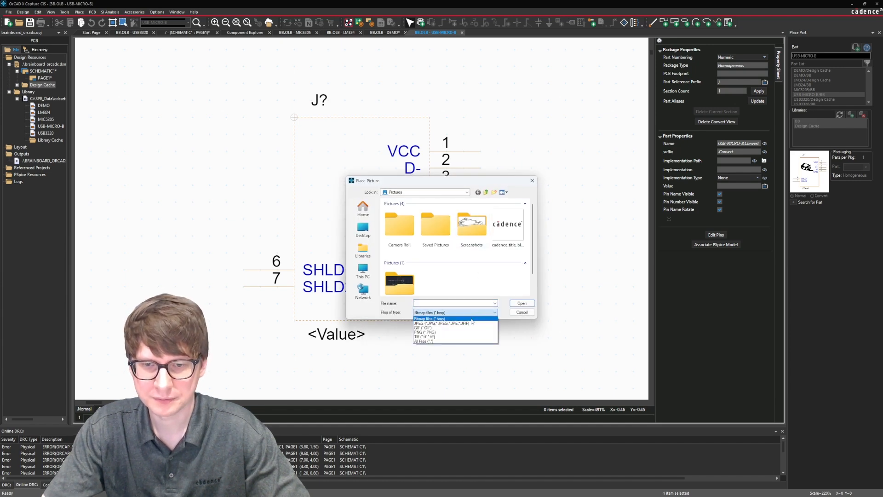
left_click(462, 342)
scroll(484, 258, "down", 2)
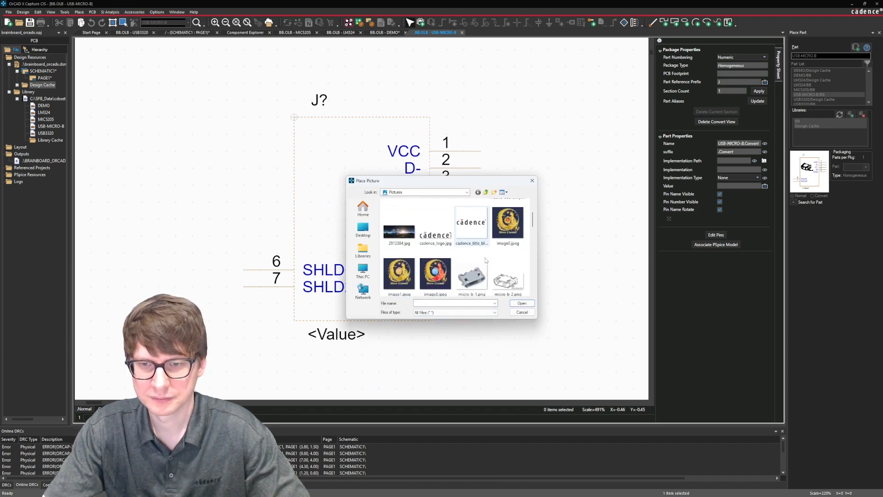
double_click(479, 281)
left_click_drag(301, 151, 383, 218)
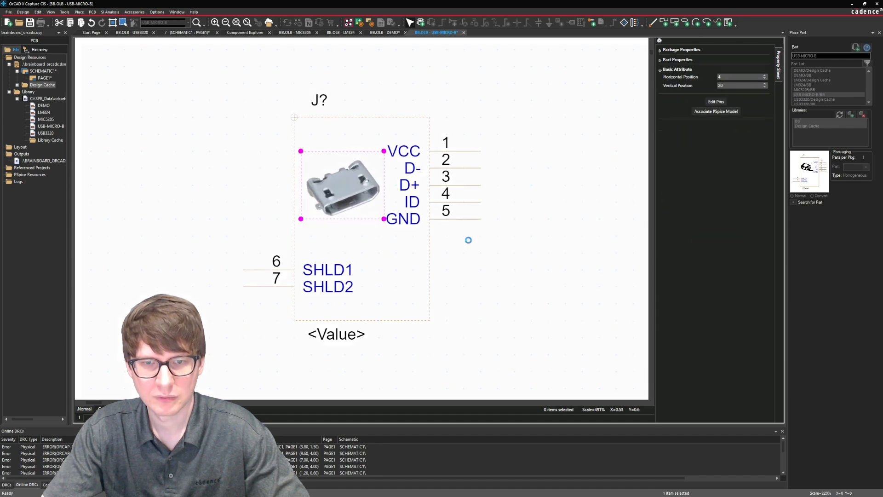
left_click(492, 253)
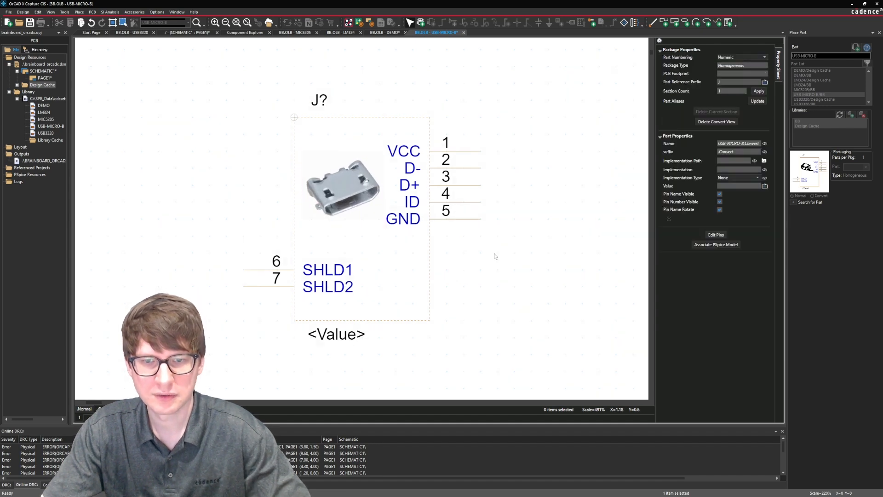
Draw a rectangle along the dashed boundary of the USB-MICRO-B convert view as its body outline, and save the part.
left_click(79, 12)
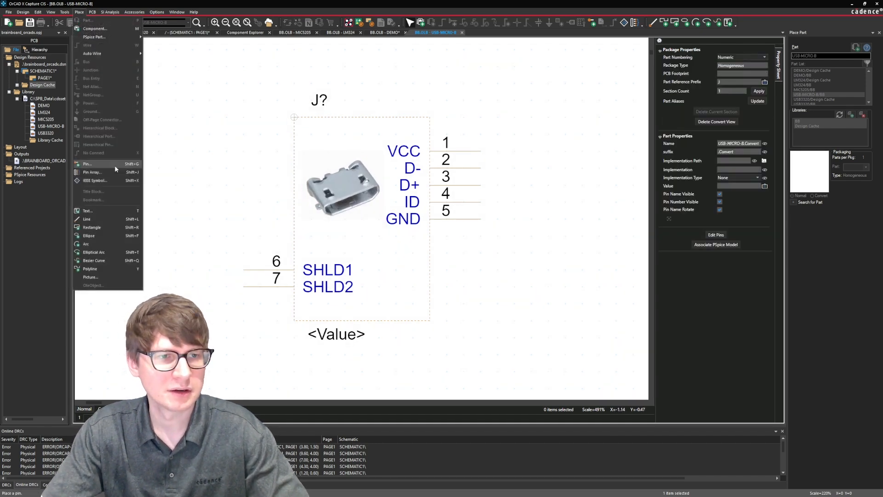
left_click(92, 227)
mouse_move(294, 116)
left_mouse_down()
mouse_move(424, 286)
mouse_move(429, 321)
left_mouse_up()
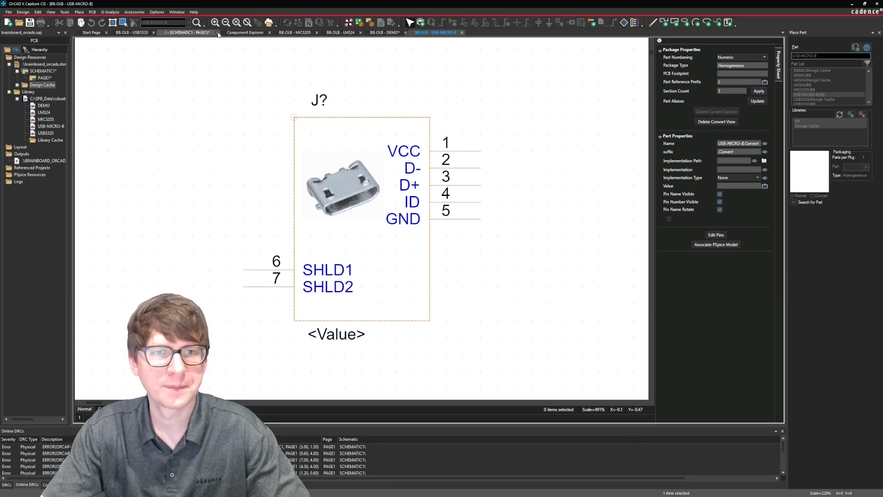
Back on PAGE1, update the USB-MICRO-B entry in the design cache from the library and confirm the update.
left_click(176, 33)
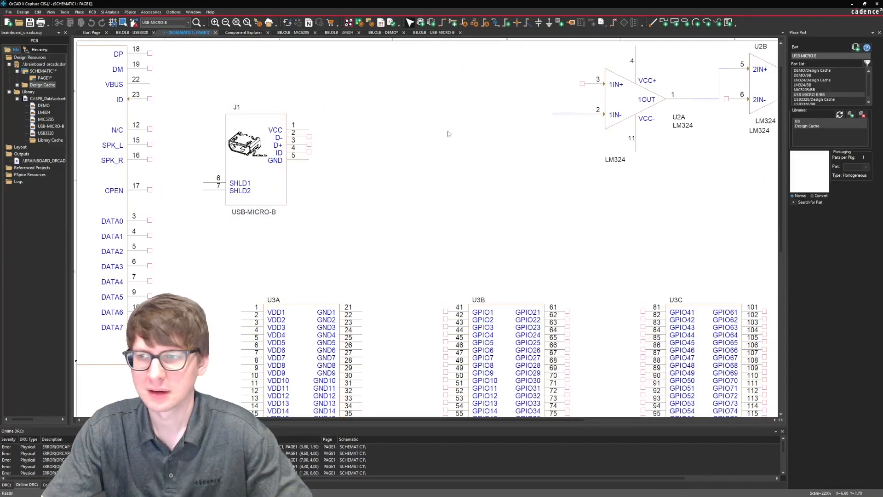
left_click(18, 85)
right_click(59, 112)
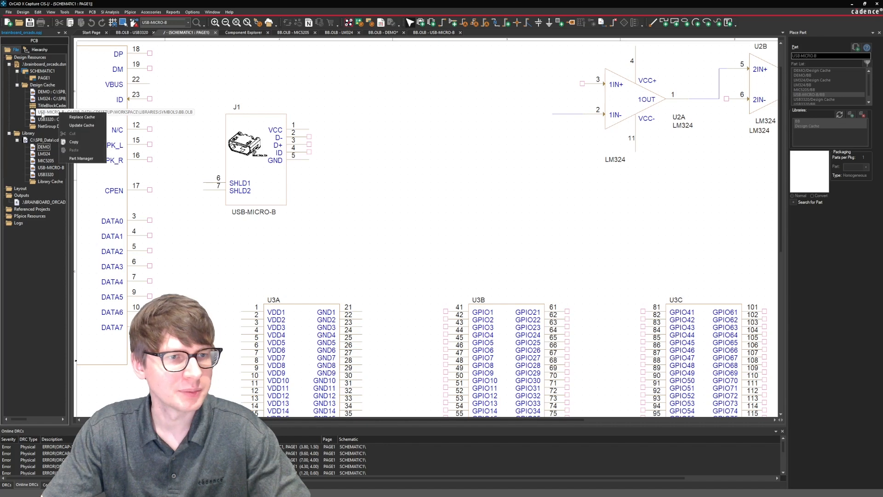
left_click(83, 126)
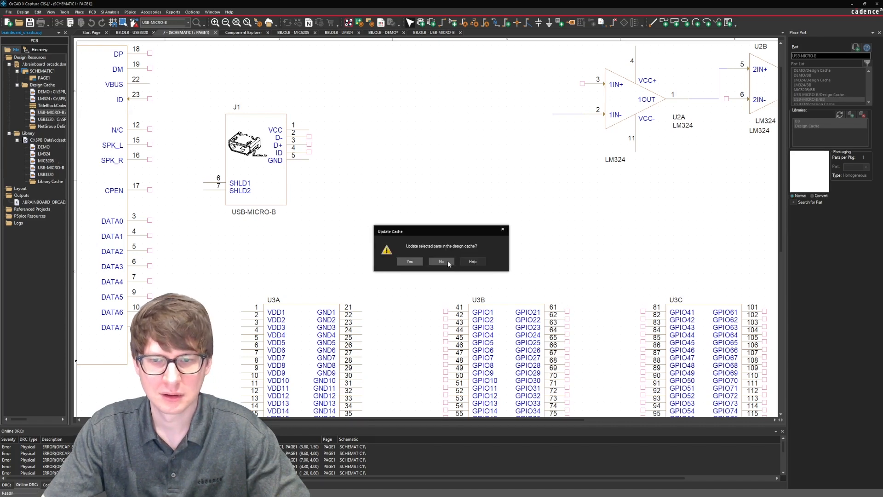
left_click(410, 262)
left_click(443, 265)
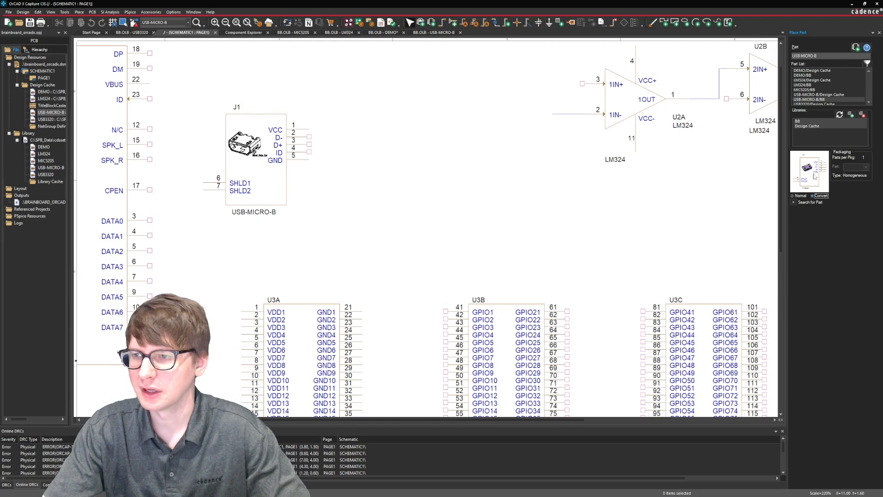
Place the convert view of USB-MICRO-B from the BB library between J1 and U2A, and end placement.
double_click(814, 100)
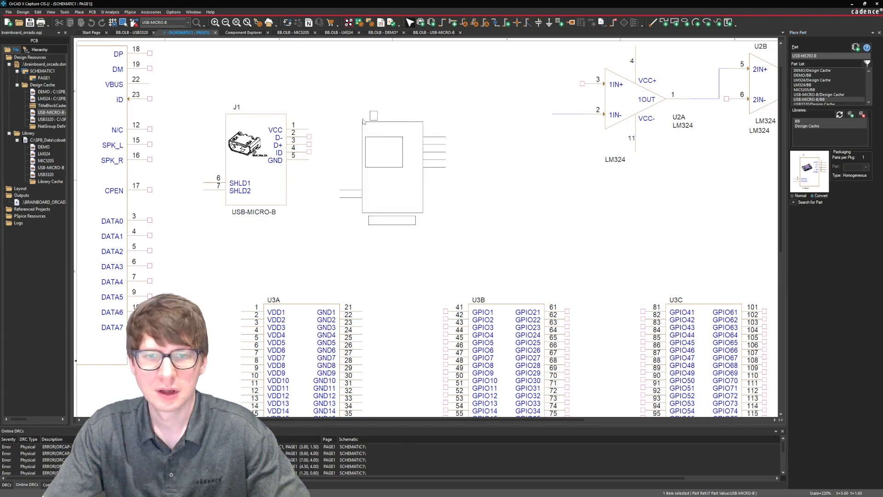
left_click(367, 117)
key("Escape")
left_click(476, 164)
scroll(476, 164, "down", 1, "ctrl")
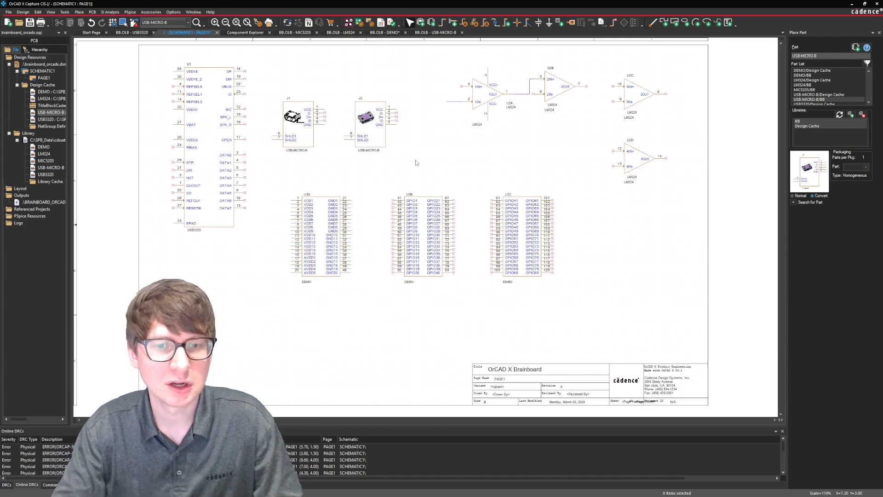
left_click(332, 230)
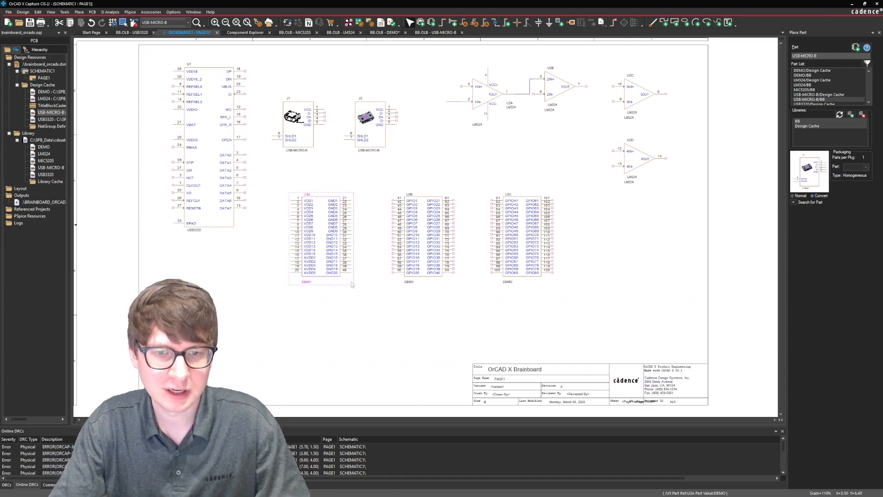
left_click(330, 296)
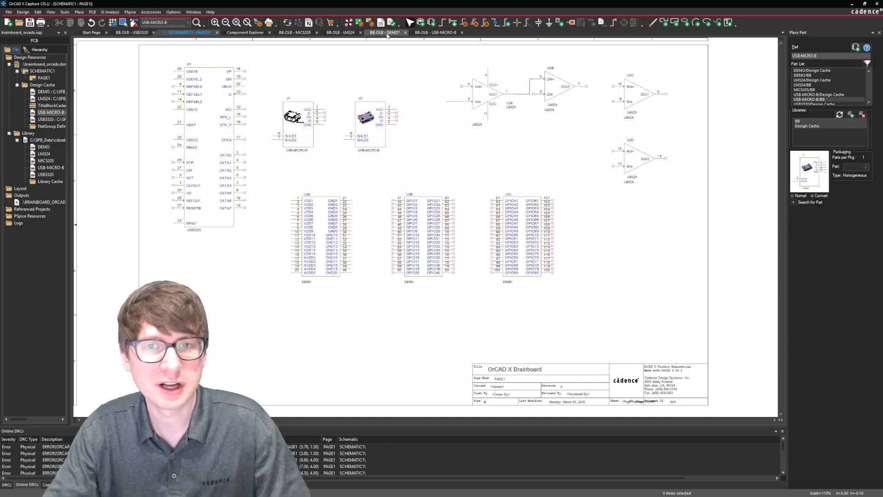
Return to the USB-MICRO-B library symbol and review the kinds of graphics that can be placed in it.
left_click(435, 32)
left_click(79, 12)
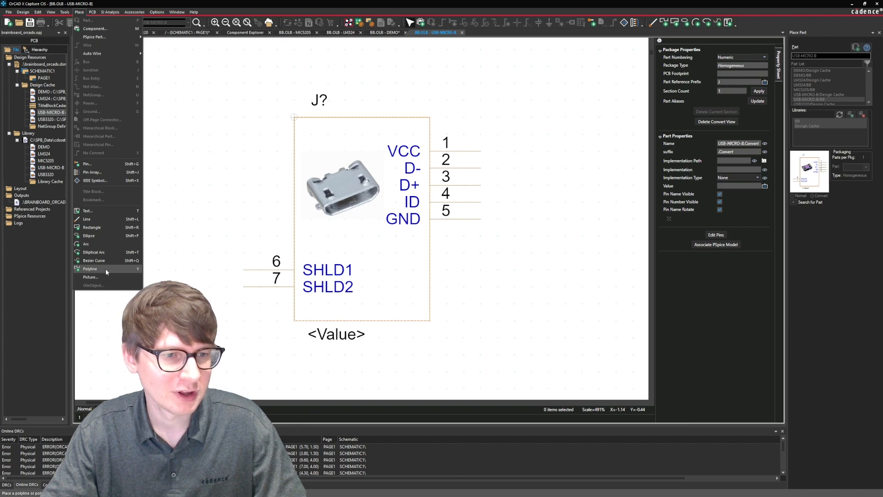
left_click(171, 235)
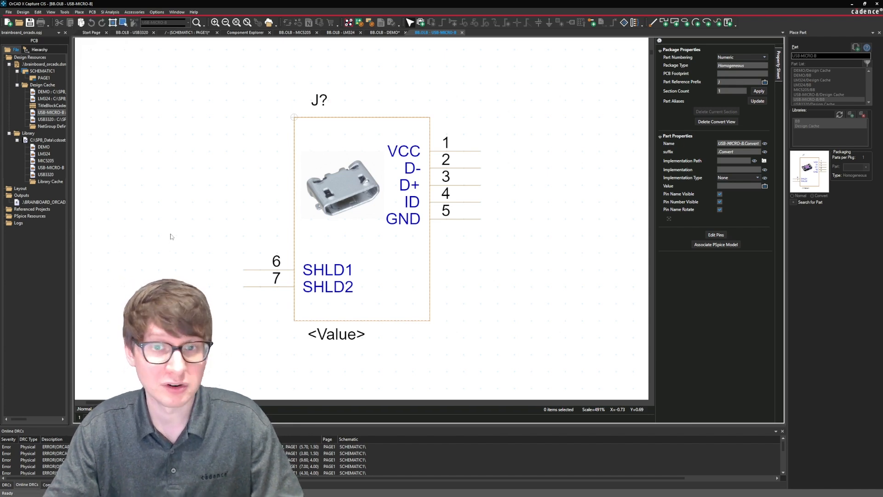